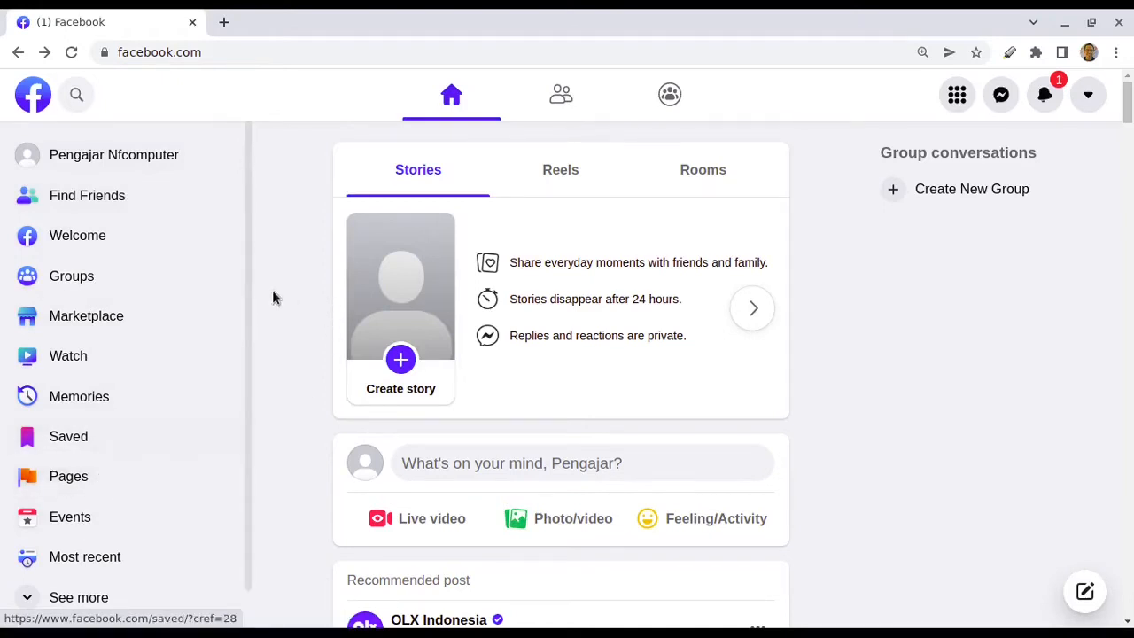
- Expand the full list of Facebook shortcuts and open Ads Manager
{"action": "scroll", "coordinate": [249, 343], "scroll_direction": "down", "scroll_amount": 1}
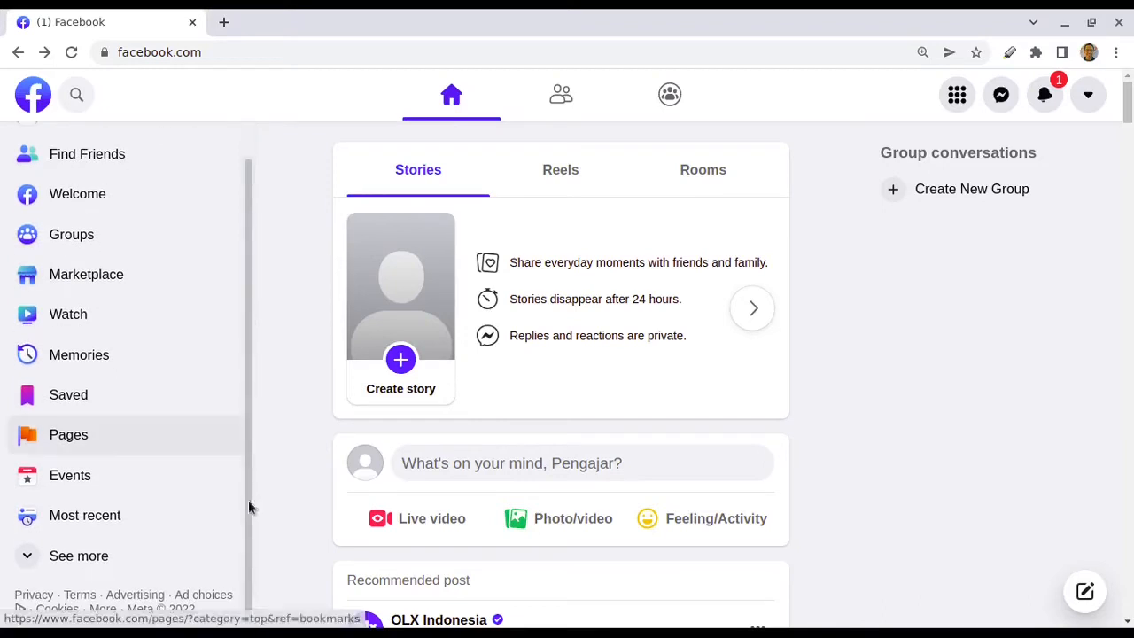
{"action": "left_click", "coordinate": [39, 551]}
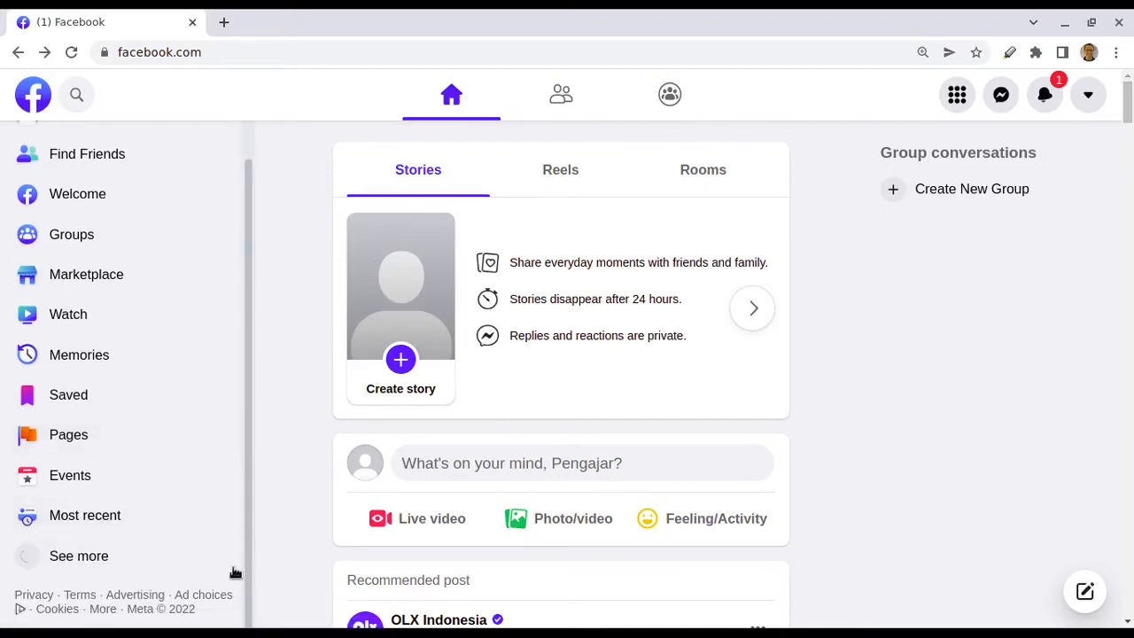
{"action": "scroll", "coordinate": [199, 525], "scroll_direction": "down", "scroll_amount": 2}
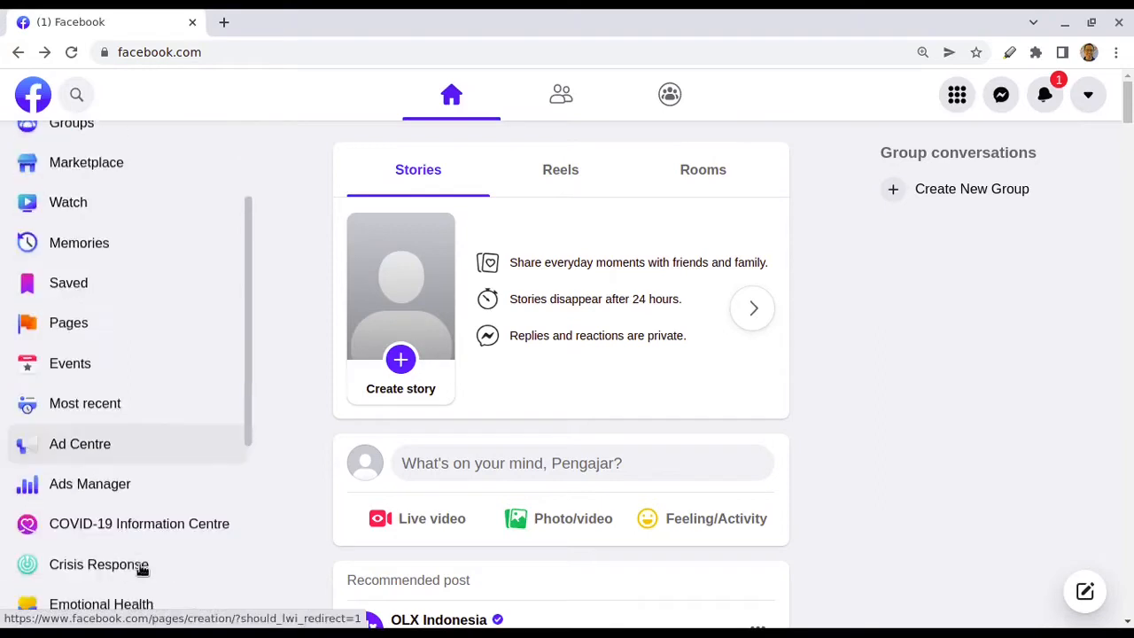
{"action": "scroll", "coordinate": [142, 569], "scroll_direction": "down", "scroll_amount": 1}
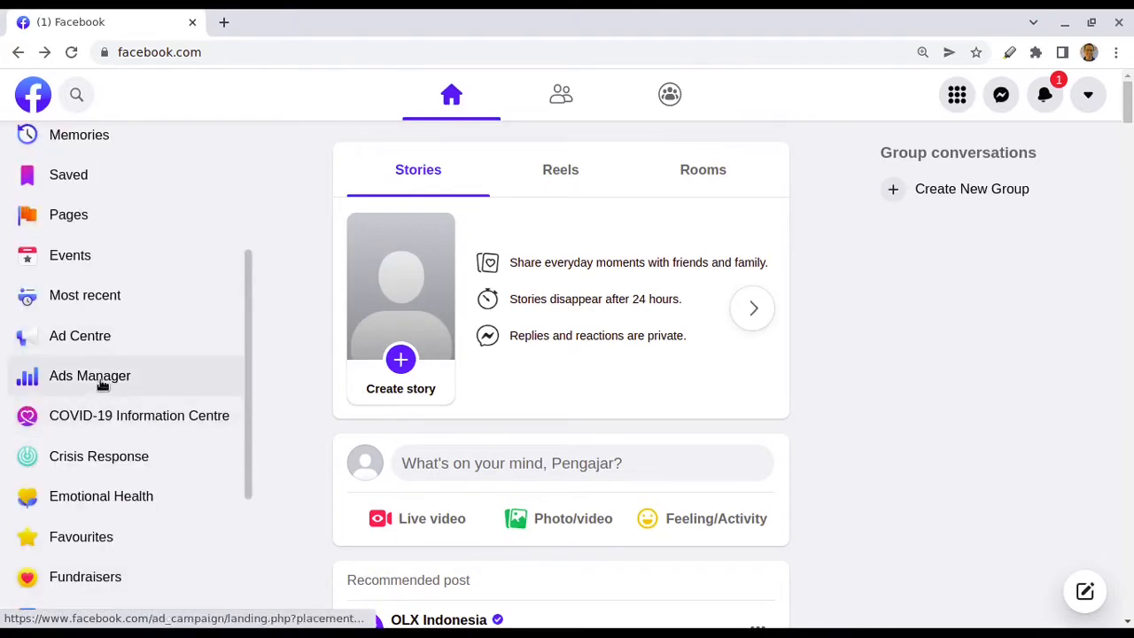
{"action": "left_click", "coordinate": [102, 383]}
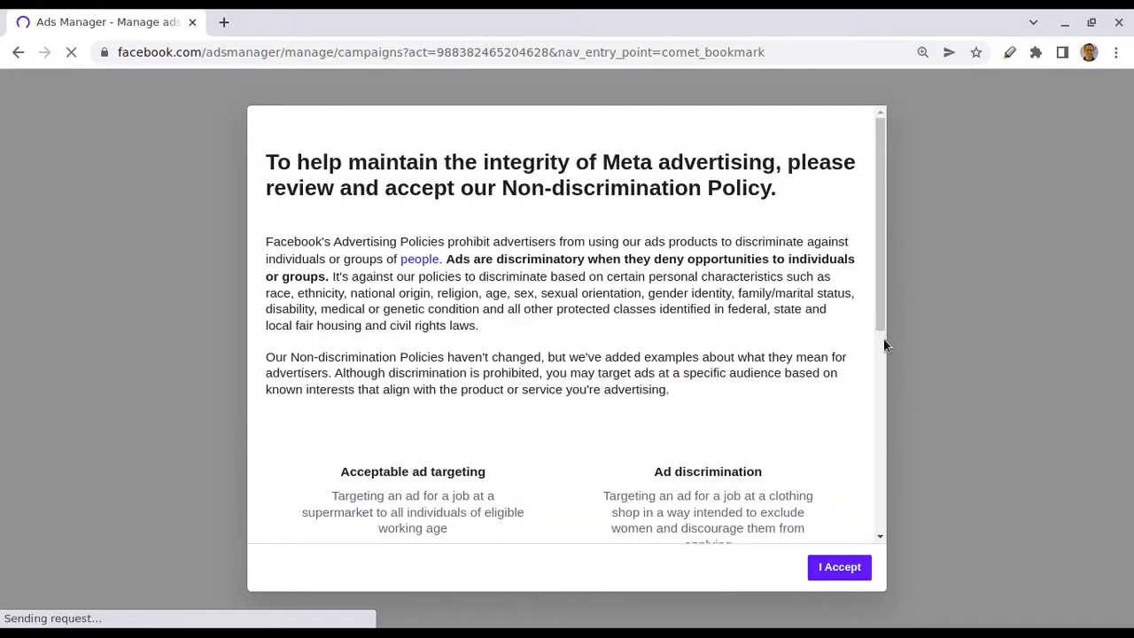
- Read through Meta's Non-discrimination Policy, accept it and dismiss the acknowledgement
{"action": "scroll", "coordinate": [870, 355], "scroll_direction": "down", "scroll_amount": 1}
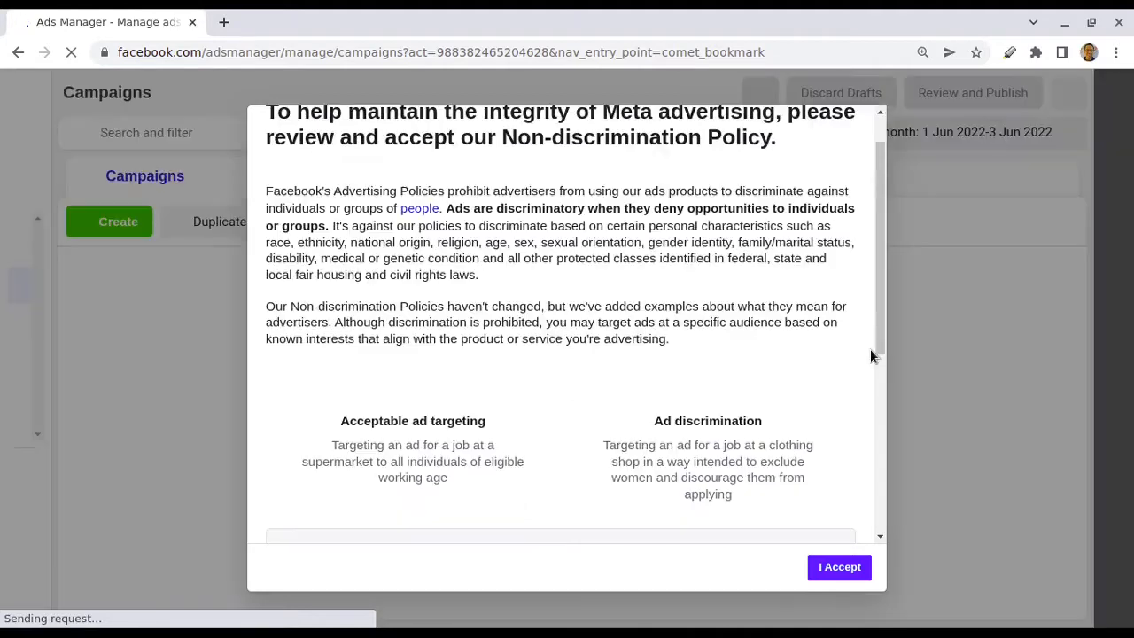
{"action": "scroll", "coordinate": [772, 393], "scroll_direction": "down", "scroll_amount": 3}
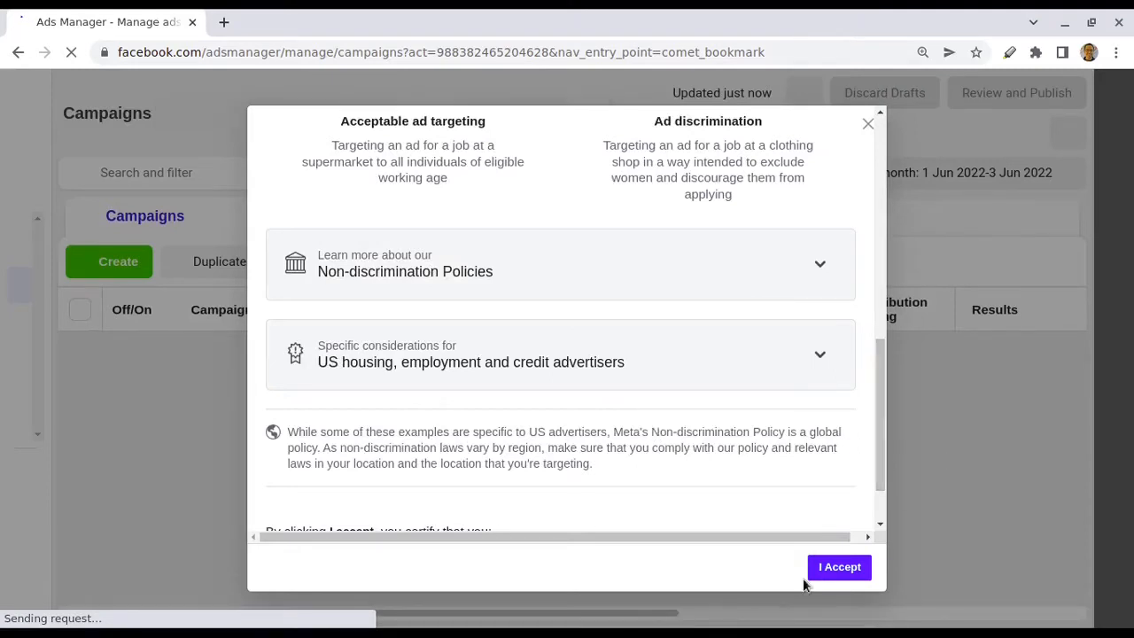
{"action": "scroll", "coordinate": [881, 477], "scroll_direction": "down", "scroll_amount": 2}
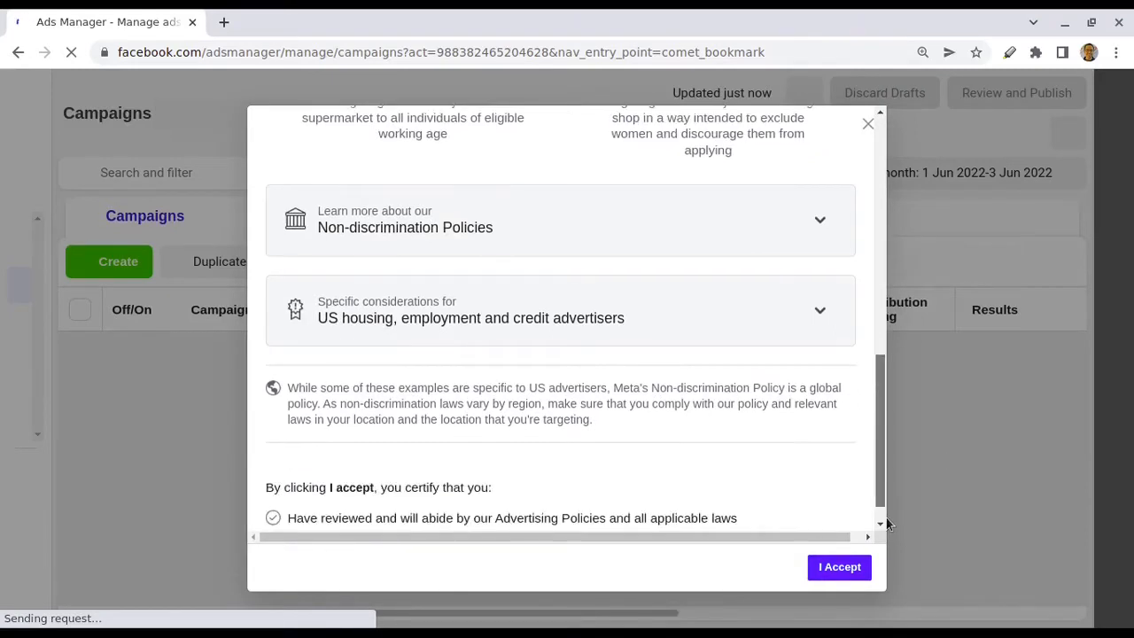
{"action": "left_click", "coordinate": [840, 567]}
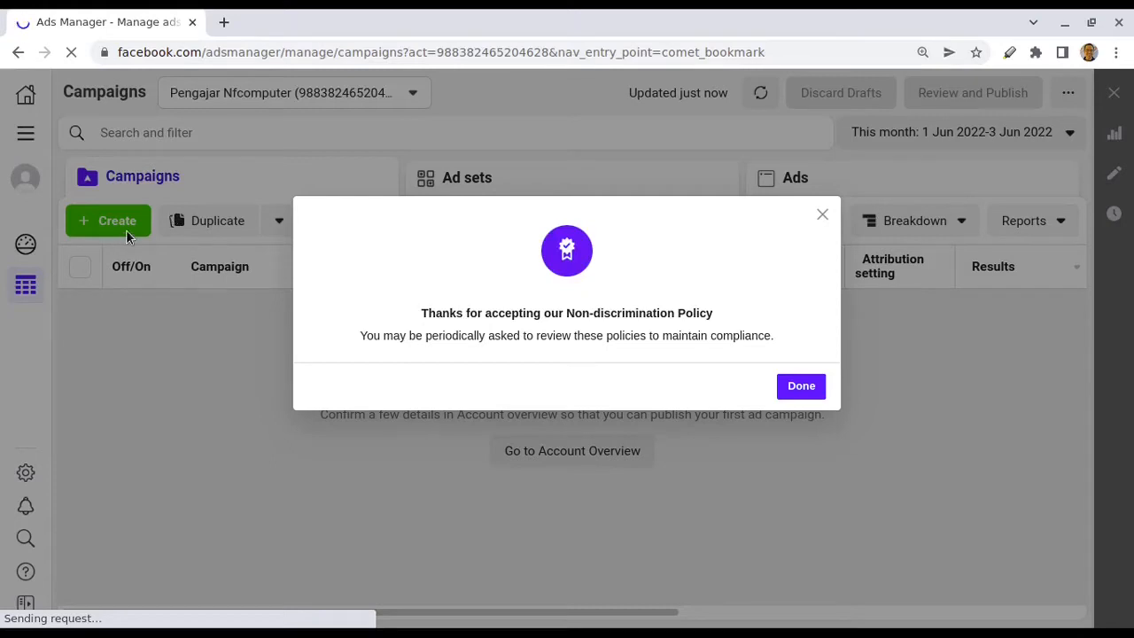
{"action": "left_click", "coordinate": [801, 386]}
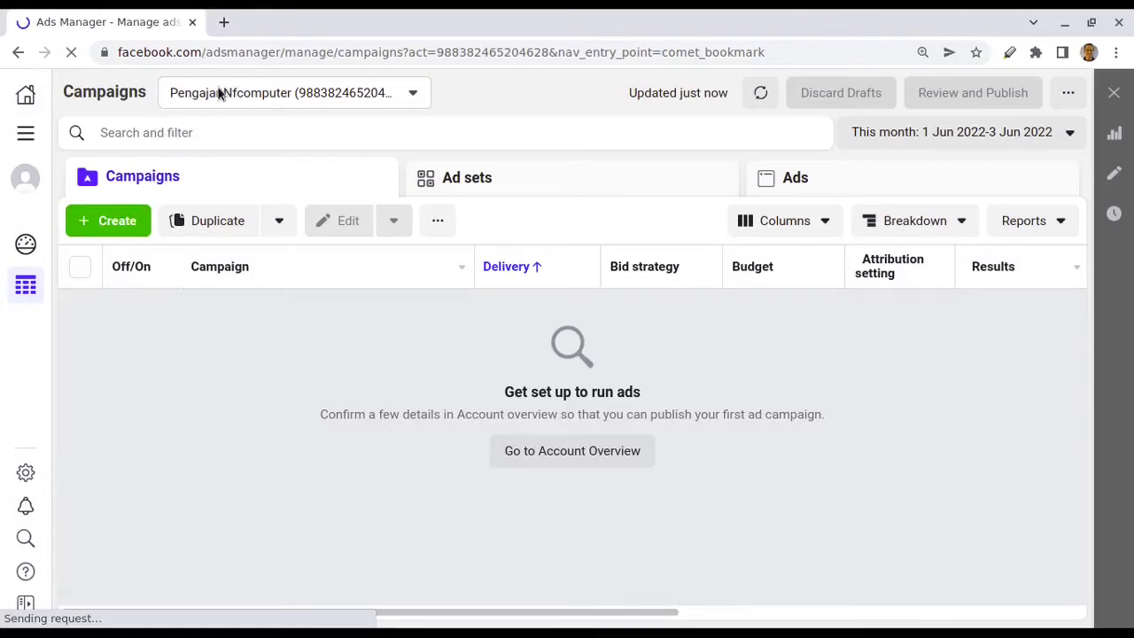
- Create a new campaign with the Traffic objective in the current ad account
{"action": "left_click", "coordinate": [354, 96]}
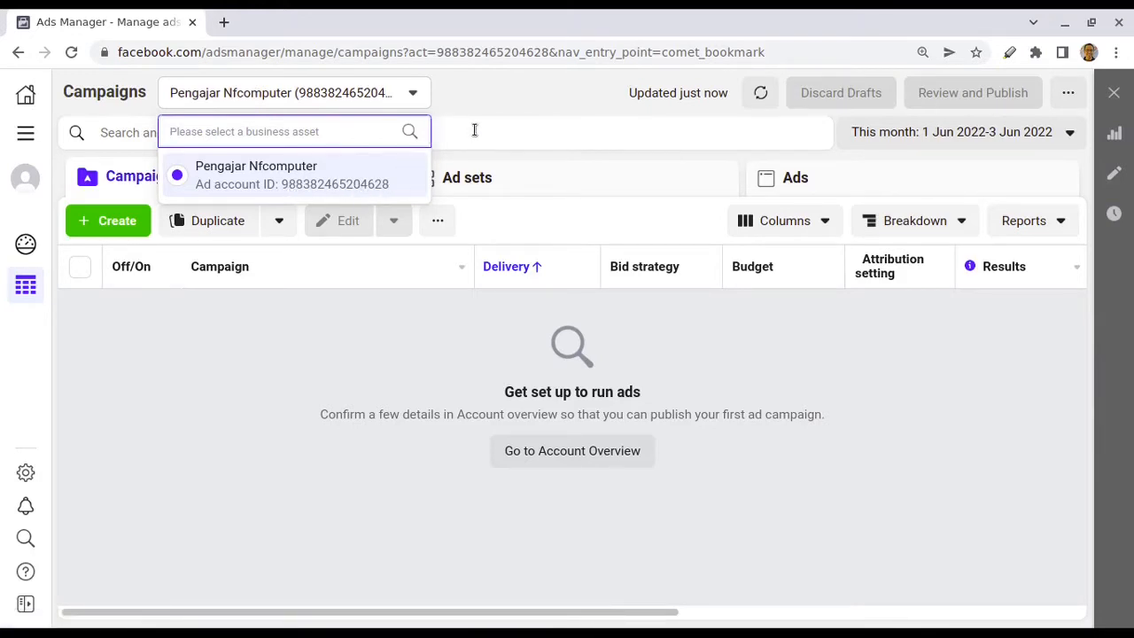
{"action": "left_click", "coordinate": [459, 97]}
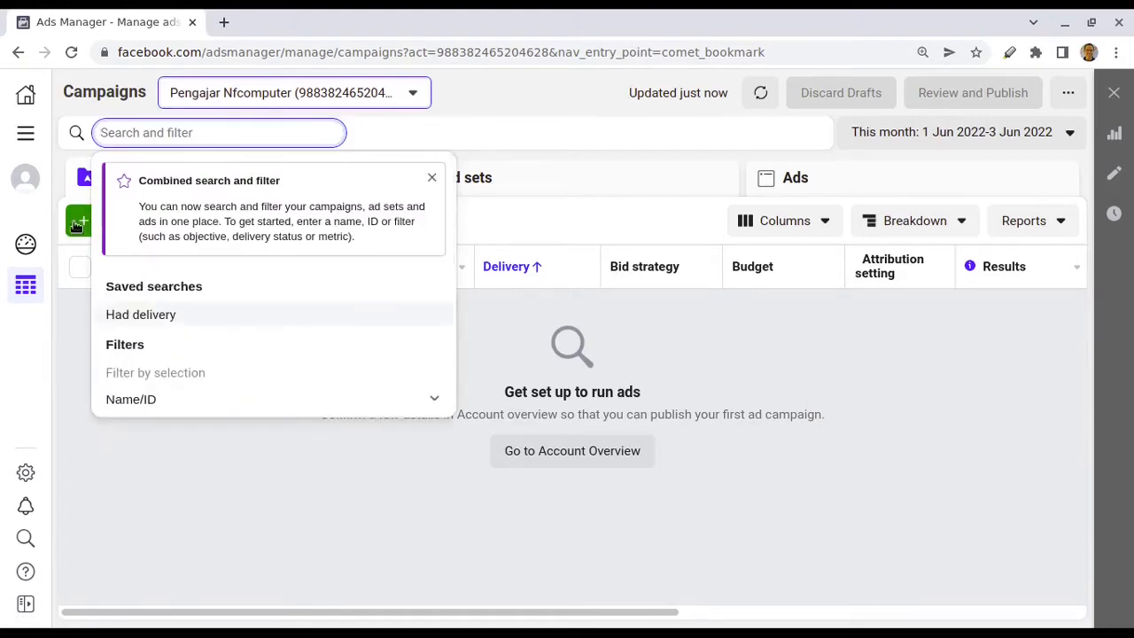
{"action": "left_click", "coordinate": [82, 225]}
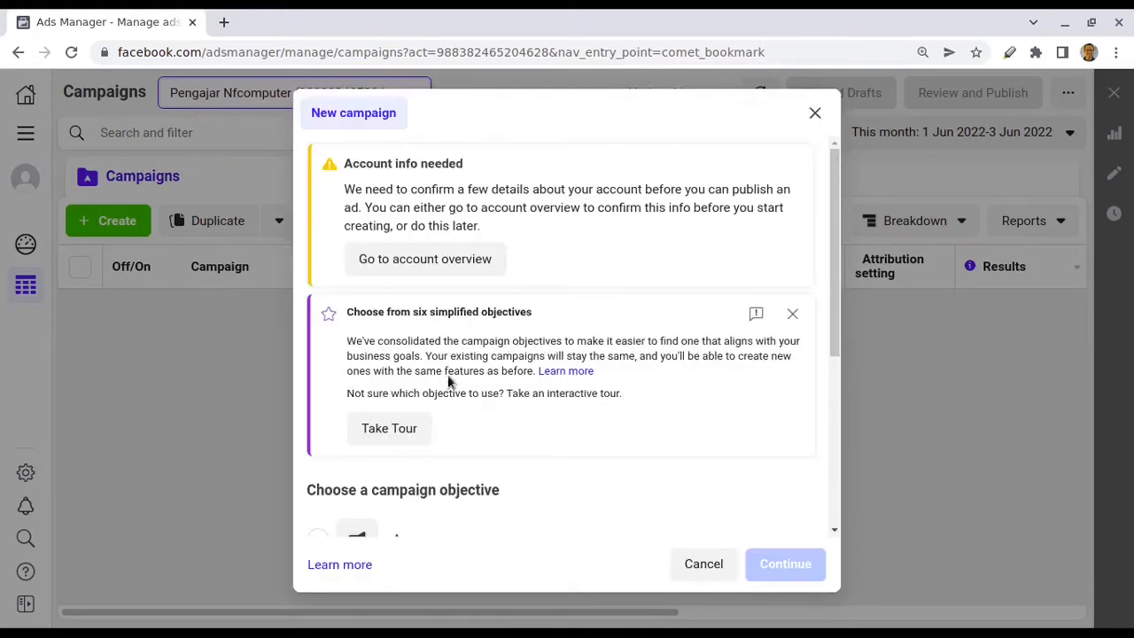
{"action": "scroll", "coordinate": [740, 410], "scroll_direction": "down", "scroll_amount": 5}
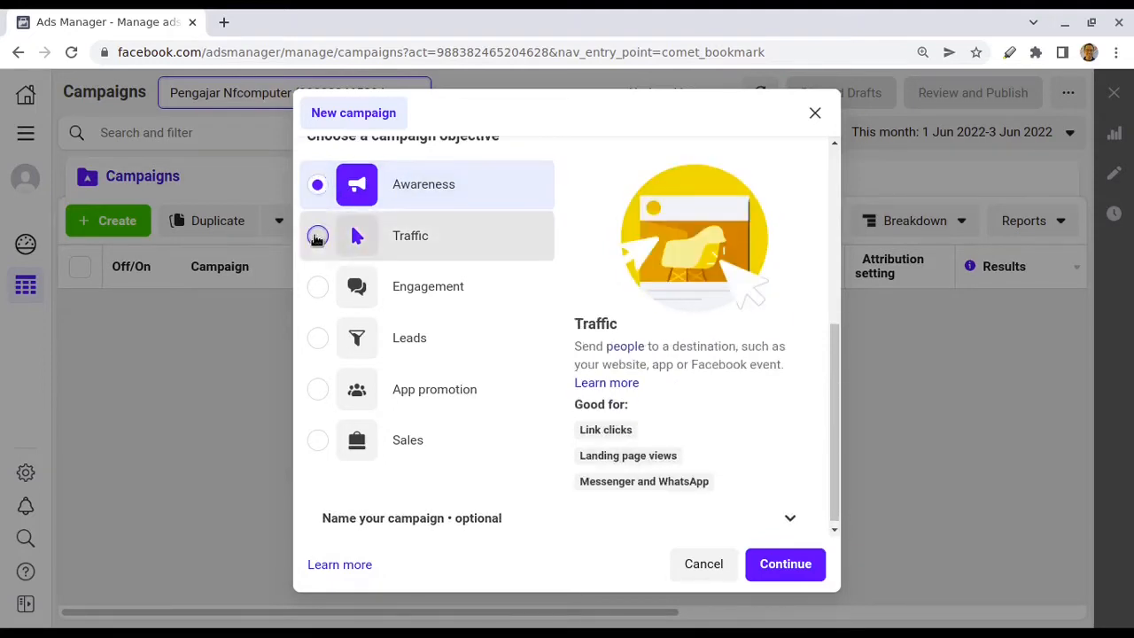
{"action": "left_click", "coordinate": [317, 238]}
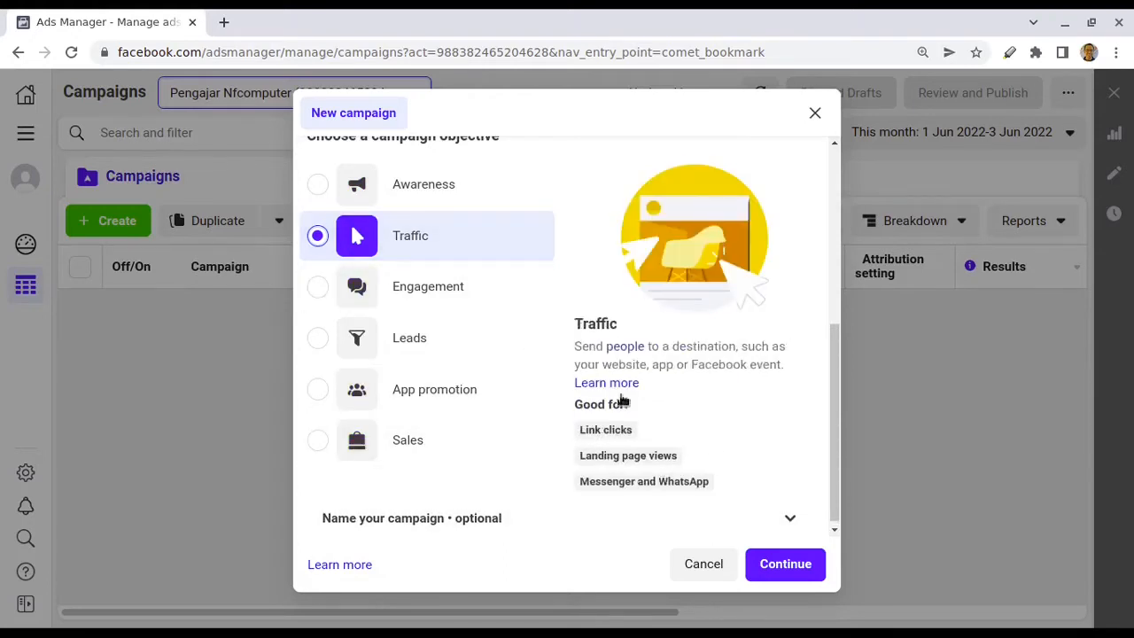
{"action": "left_click", "coordinate": [786, 563]}
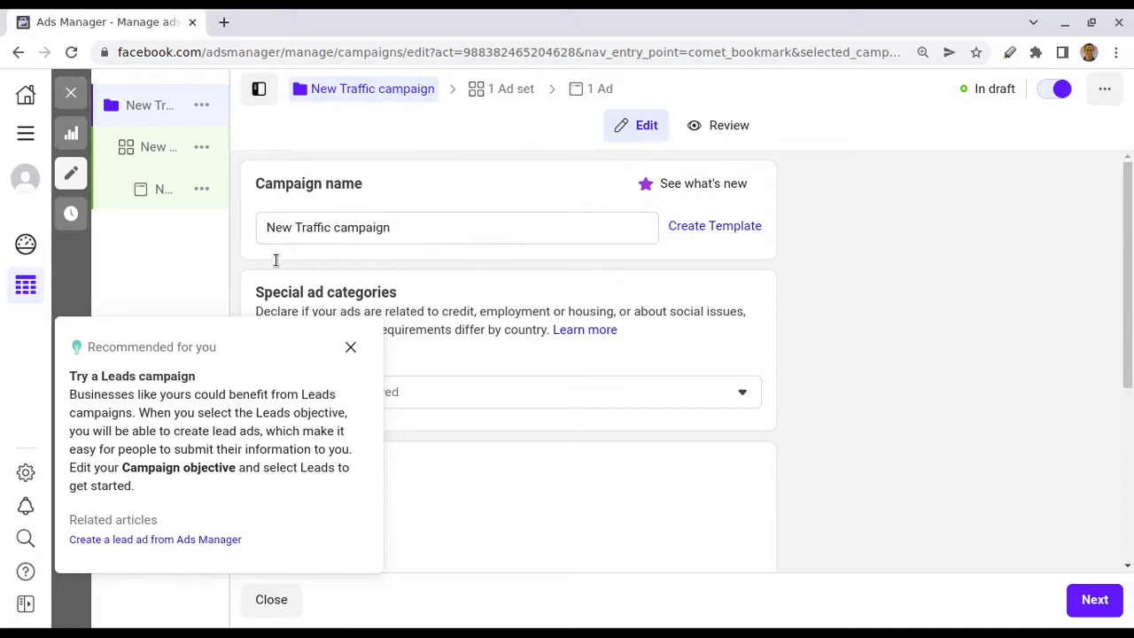
- Dismiss the Leads campaign recommendation, keep the default campaign name and continue to the ad set settings
{"action": "left_click", "coordinate": [425, 230]}
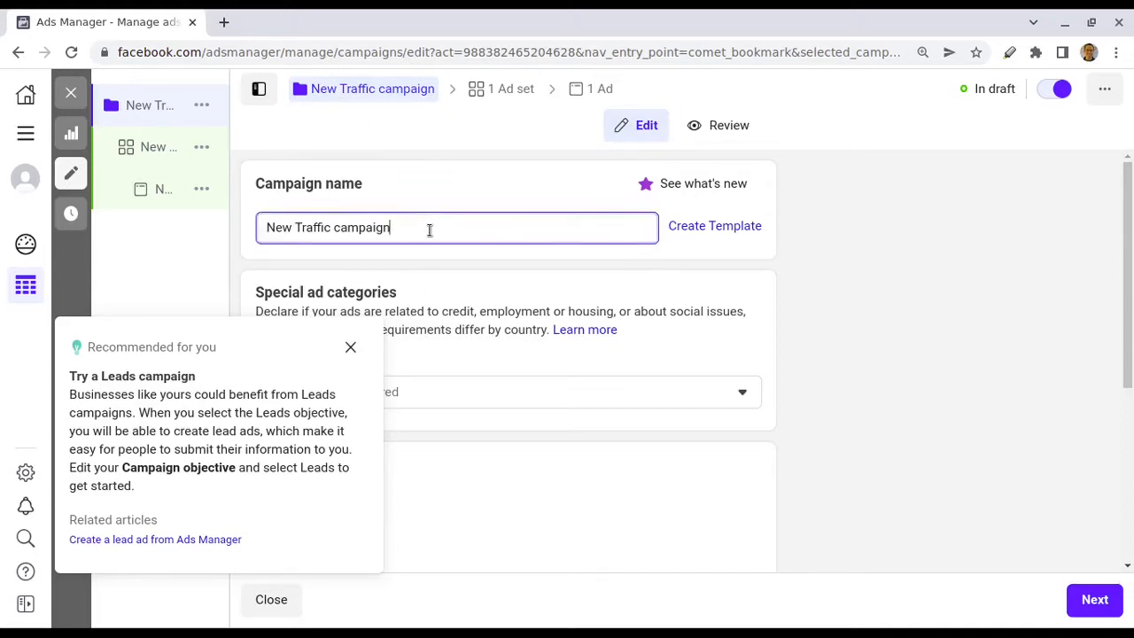
{"action": "key", "text": "ctrl+a"}
{"action": "left_click", "coordinate": [351, 347]}
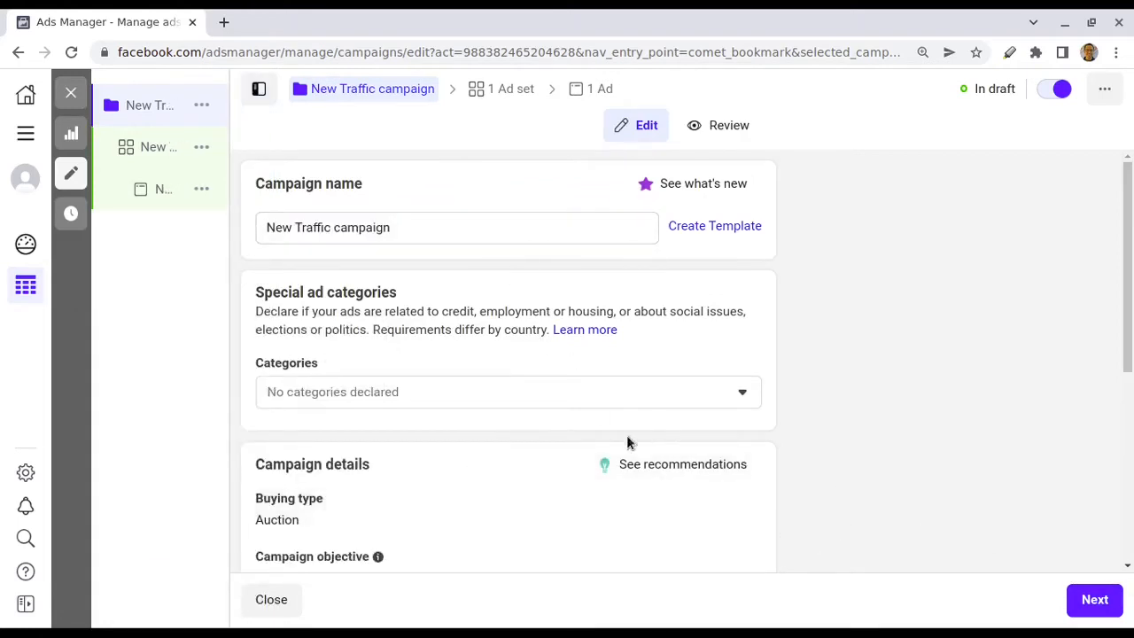
{"action": "left_click", "coordinate": [1092, 598]}
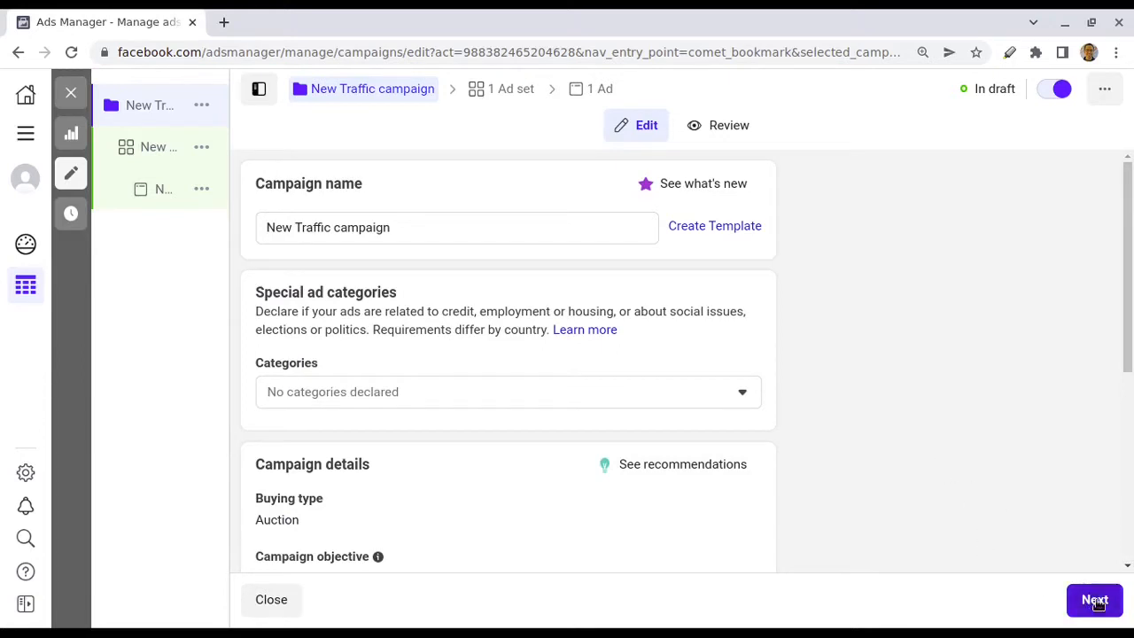
{"action": "left_click", "coordinate": [1095, 602]}
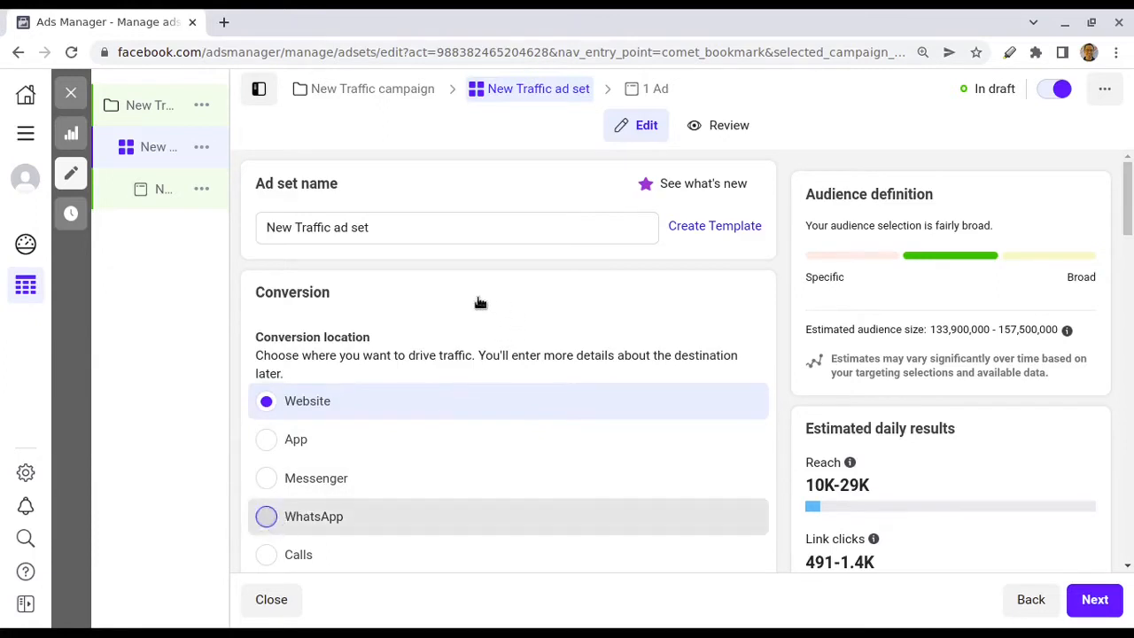
- Try WhatsApp, Messenger and Calls as the ad set's conversion location and switch back to Website
{"action": "left_click", "coordinate": [267, 517]}
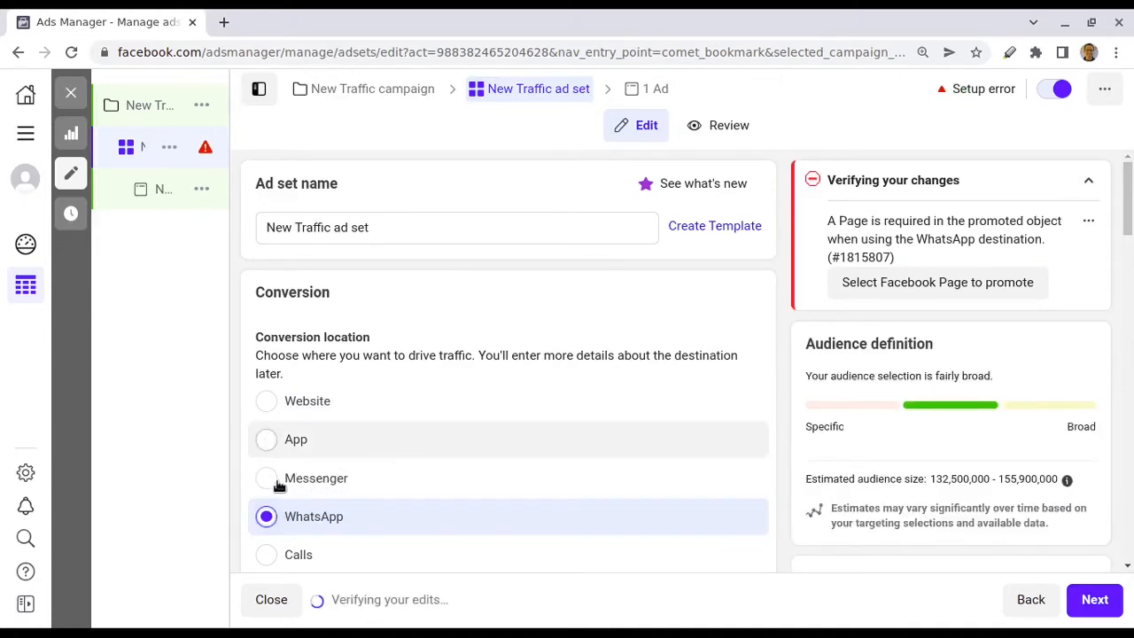
{"action": "left_click", "coordinate": [277, 467]}
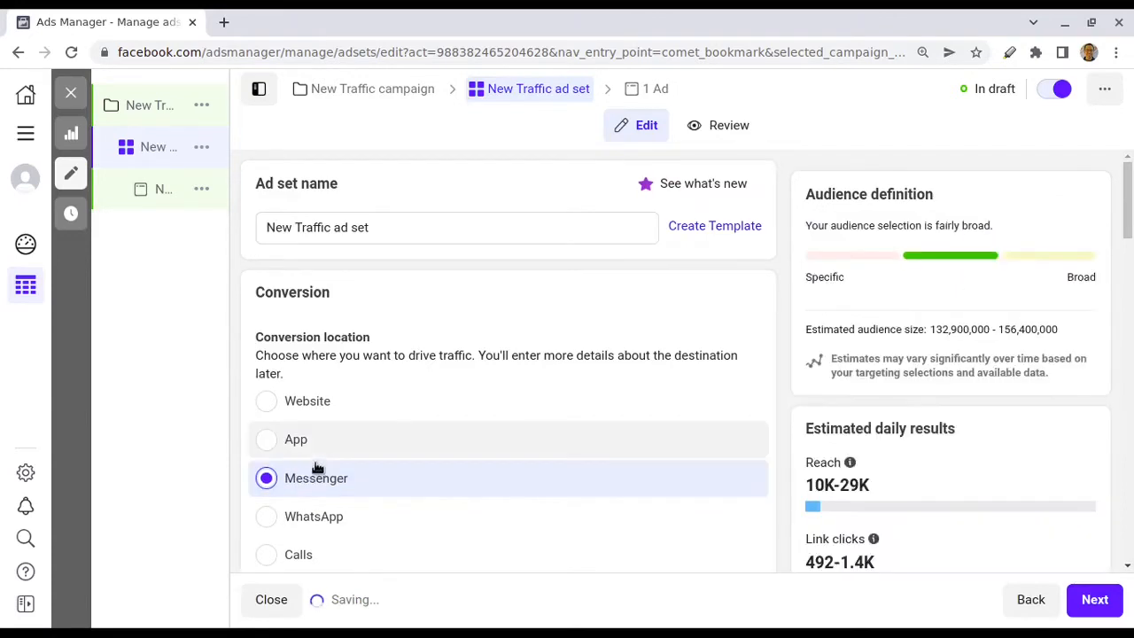
{"action": "left_click", "coordinate": [272, 562]}
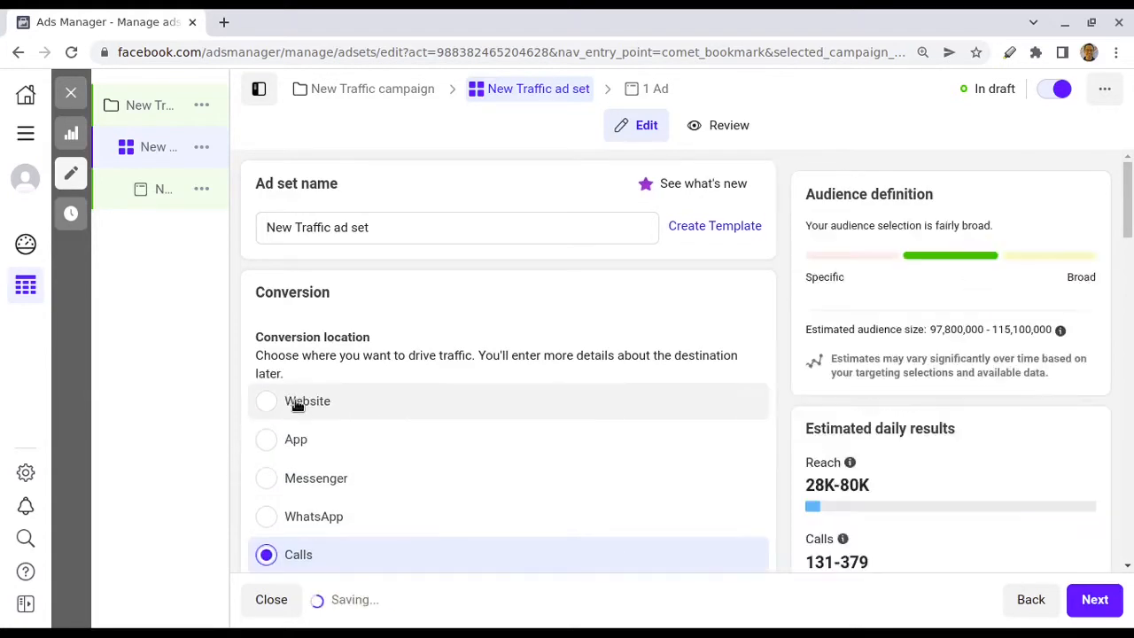
{"action": "left_click", "coordinate": [266, 400]}
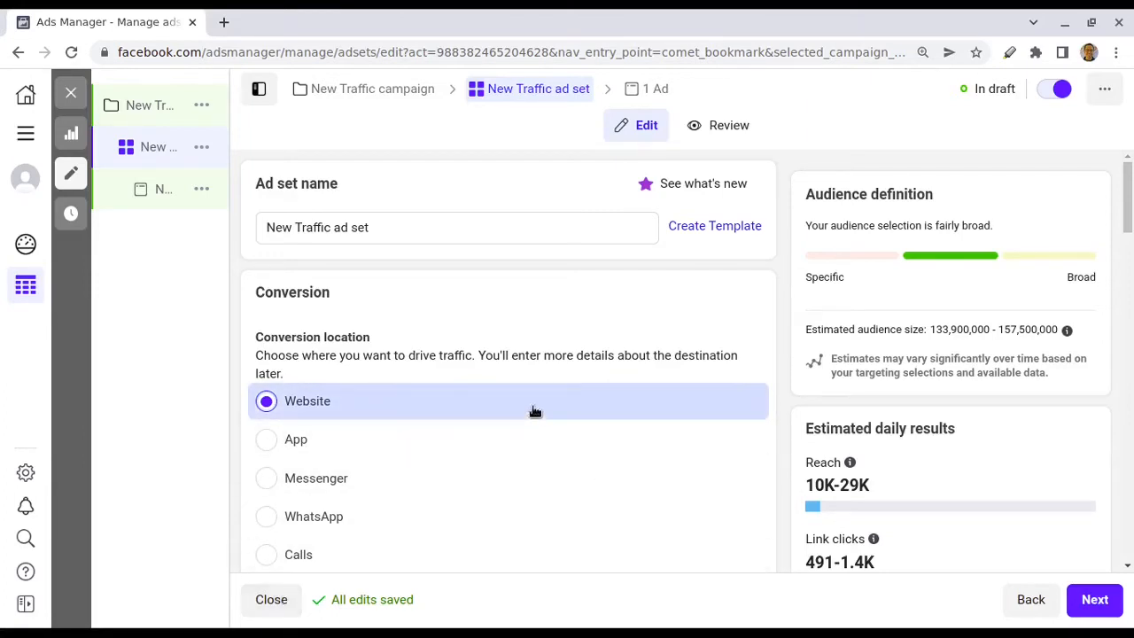
- Add an end date of 5/6/2022 to the ad set's schedule in the Budget & schedule section
{"action": "scroll", "coordinate": [696, 485], "scroll_direction": "down", "scroll_amount": 10}
{"action": "scroll", "coordinate": [697, 486], "scroll_direction": "down", "scroll_amount": 5}
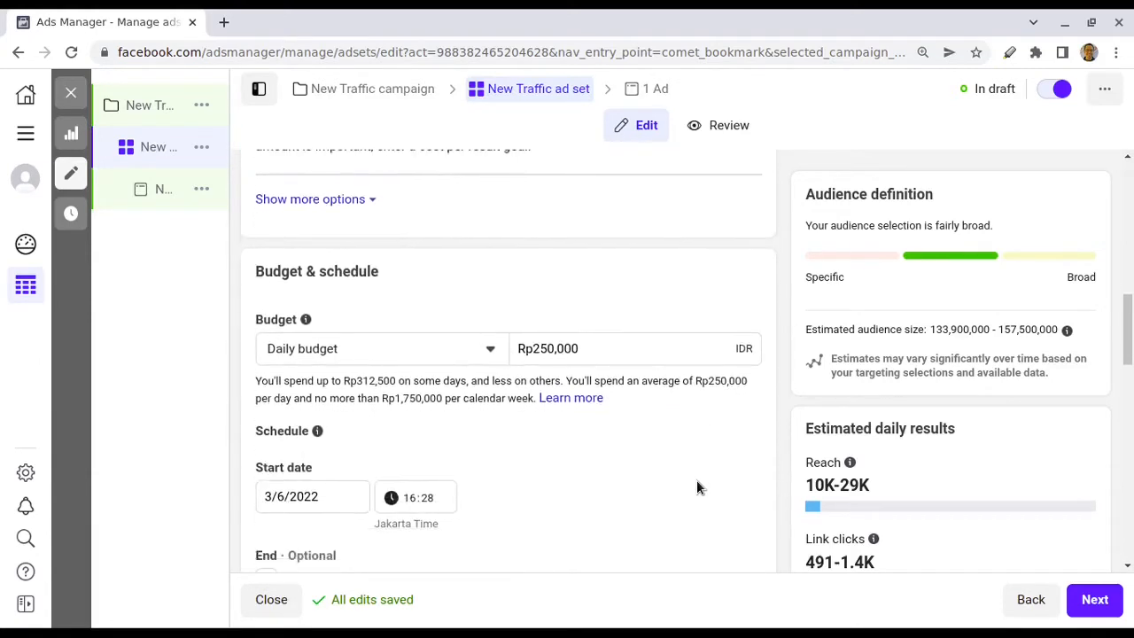
{"action": "scroll", "coordinate": [697, 485], "scroll_direction": "up", "scroll_amount": 3}
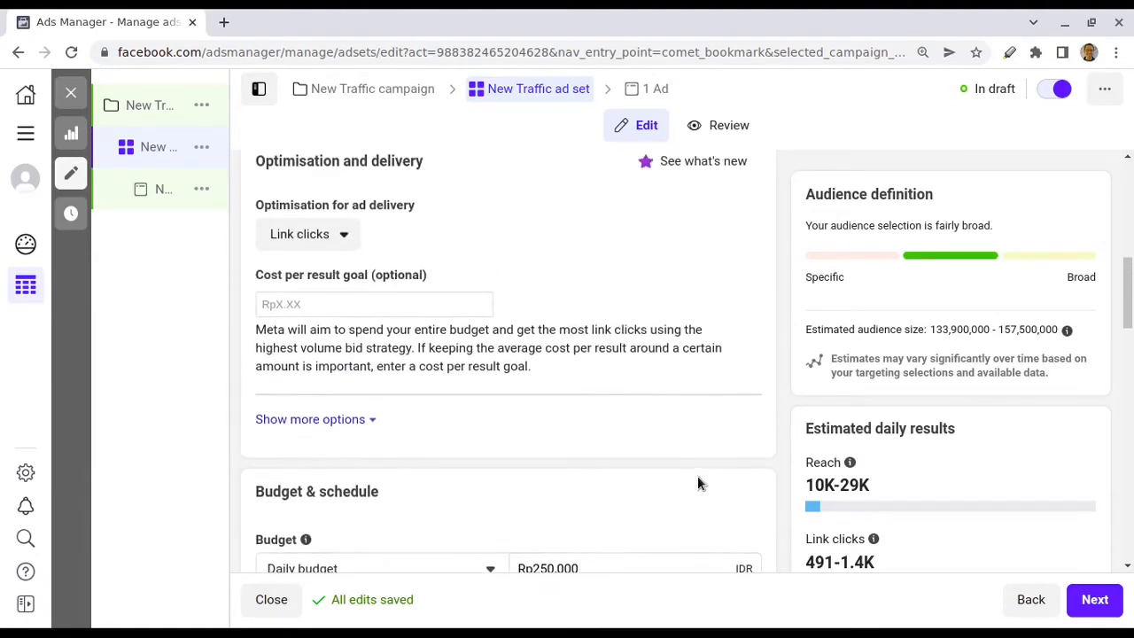
{"action": "scroll", "coordinate": [698, 487], "scroll_direction": "down", "scroll_amount": 3}
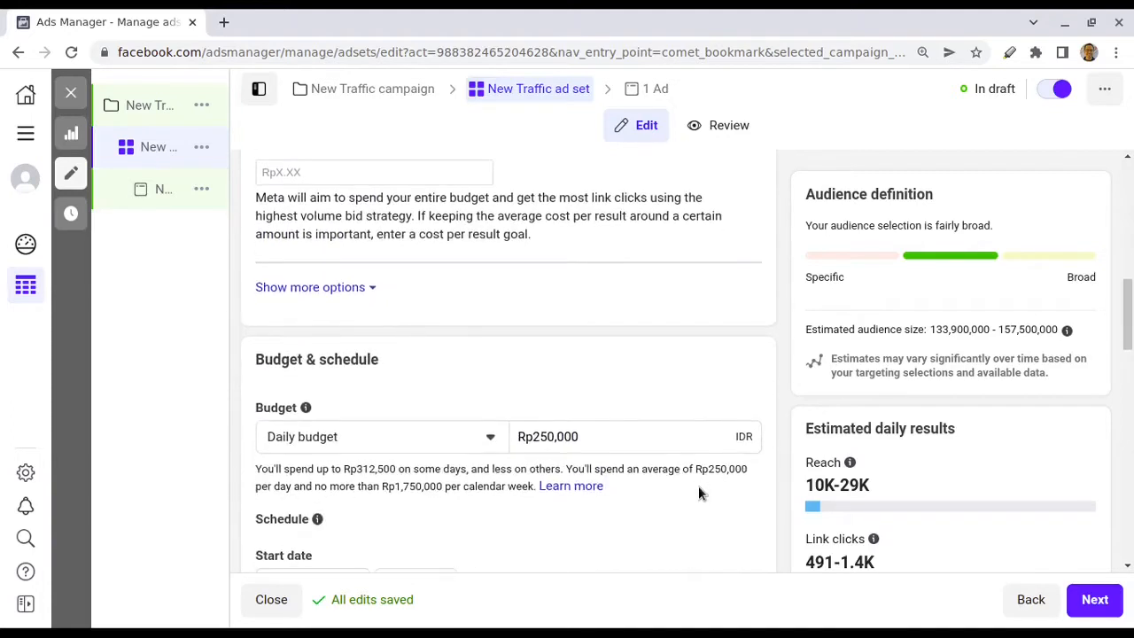
{"action": "scroll", "coordinate": [698, 493], "scroll_direction": "up", "scroll_amount": 1}
{"action": "scroll", "coordinate": [704, 501], "scroll_direction": "down", "scroll_amount": 1}
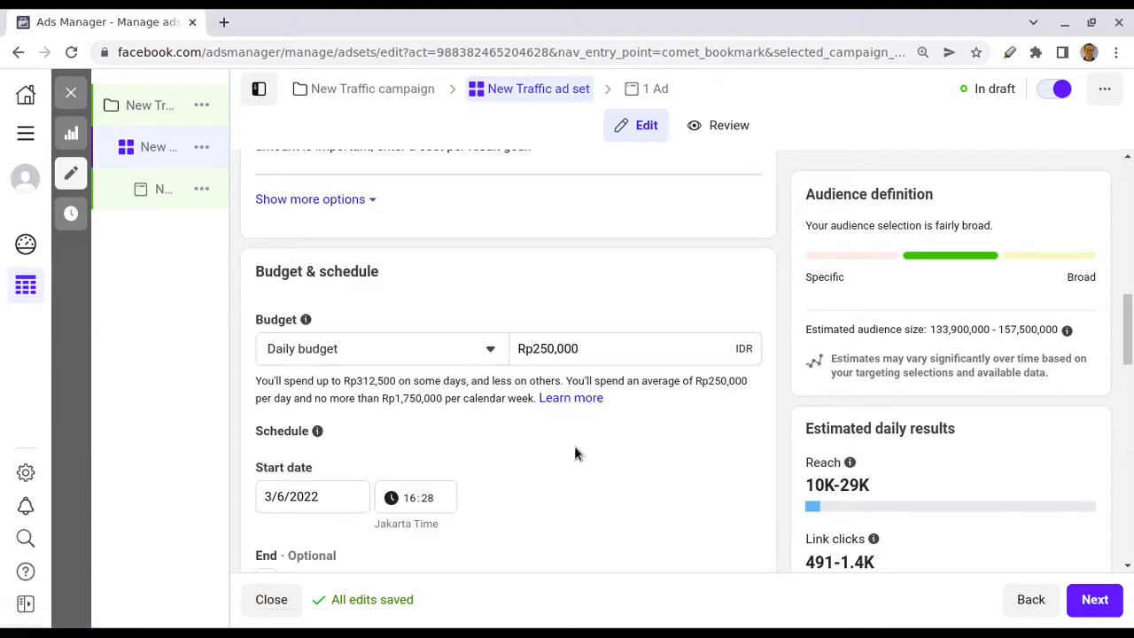
{"action": "scroll", "coordinate": [577, 476], "scroll_direction": "down", "scroll_amount": 1}
{"action": "scroll", "coordinate": [577, 476], "scroll_direction": "down", "scroll_amount": 2}
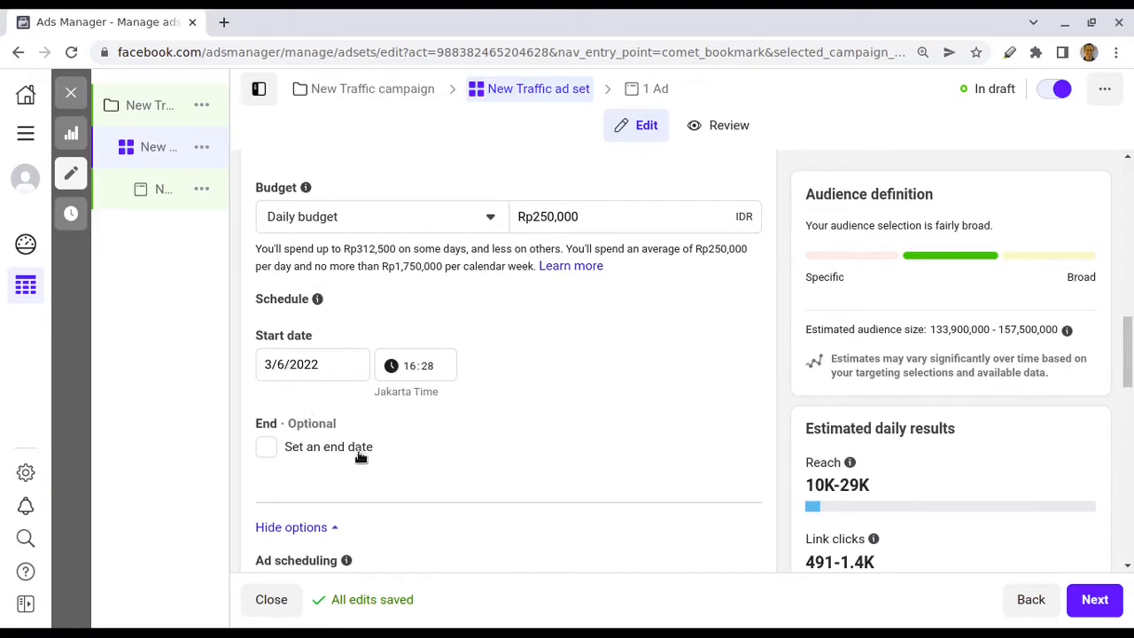
{"action": "left_click", "coordinate": [268, 449]}
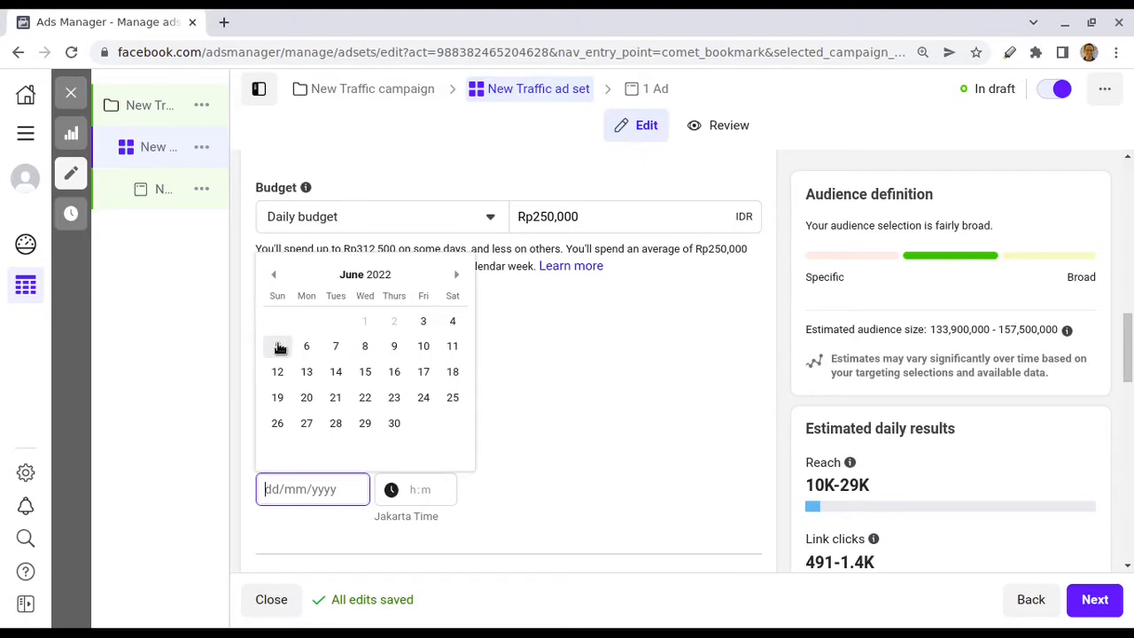
{"action": "left_click", "coordinate": [278, 347]}
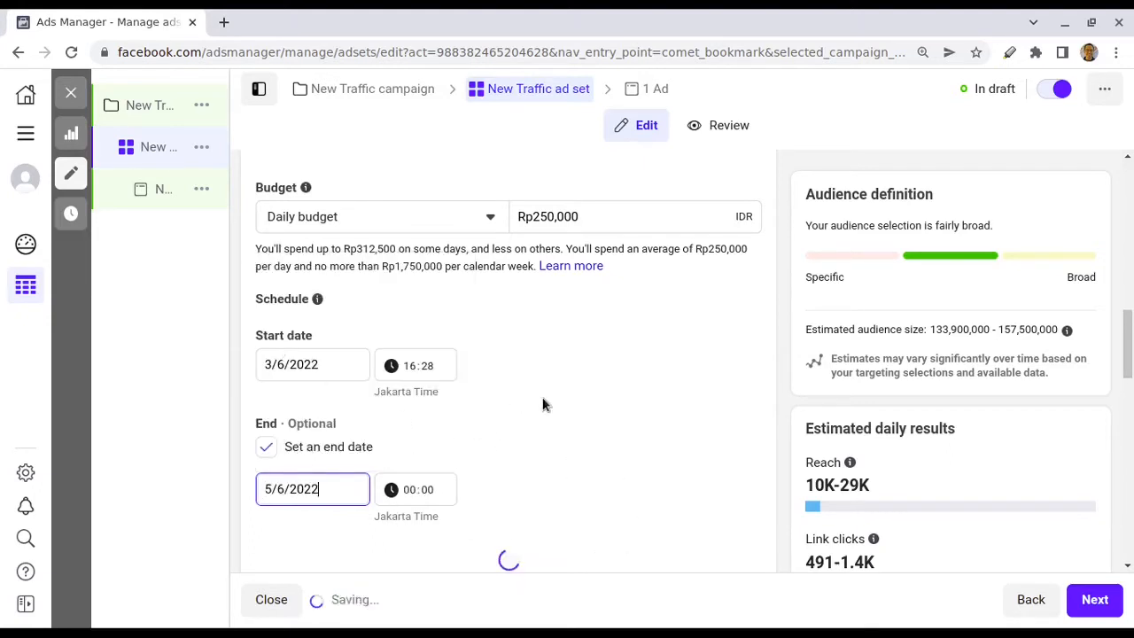
- Change the audience location from the whole country to DKI. Jakarta Selatan Place, included as people living in or recently in this location
{"action": "scroll", "coordinate": [384, 435], "scroll_direction": "down", "scroll_amount": 2}
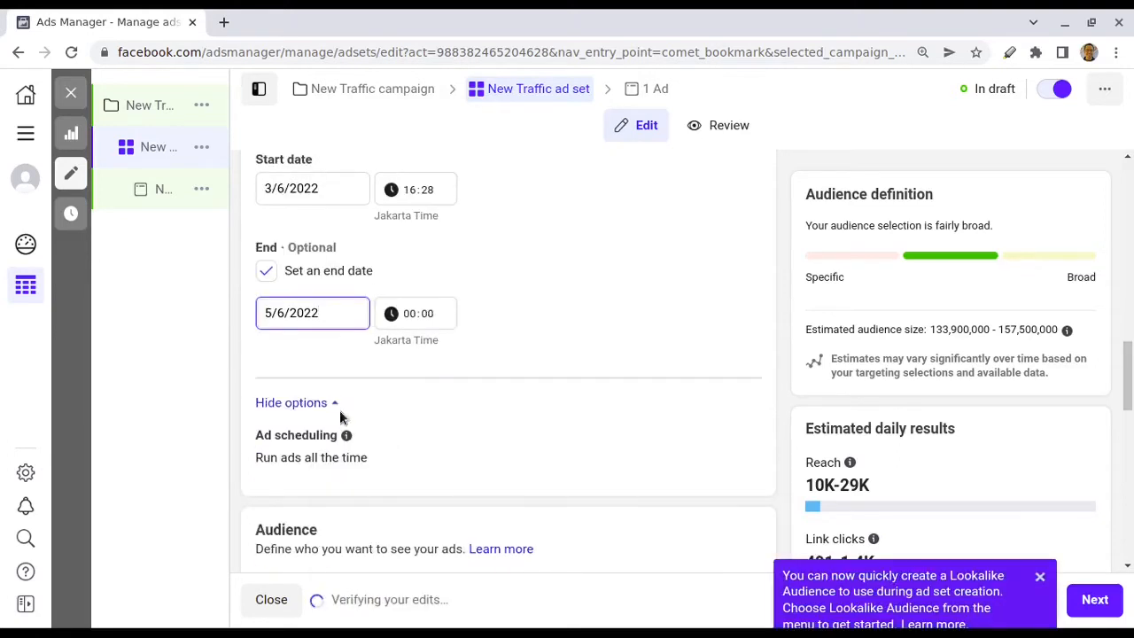
{"action": "scroll", "coordinate": [489, 365], "scroll_direction": "down", "scroll_amount": 2}
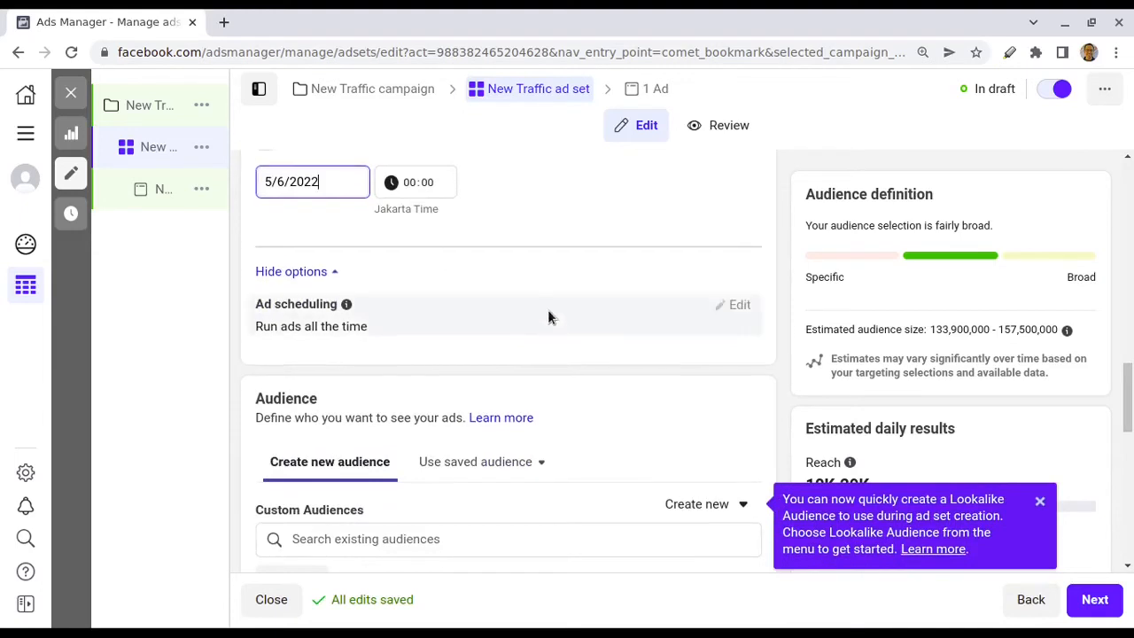
{"action": "scroll", "coordinate": [543, 315], "scroll_direction": "up", "scroll_amount": 2}
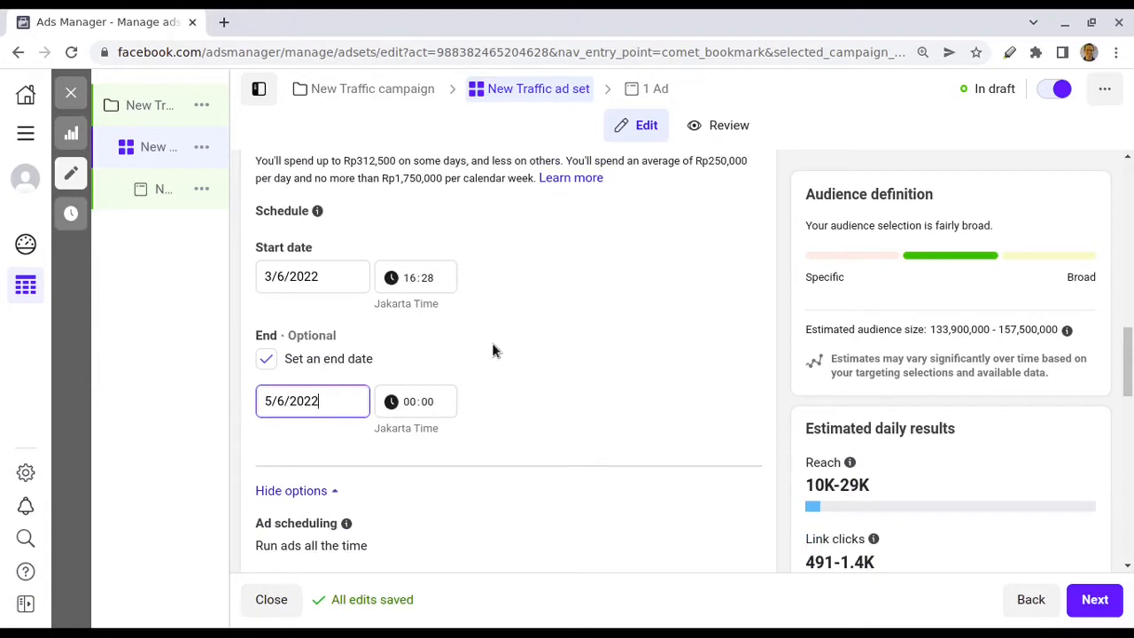
{"action": "scroll", "coordinate": [506, 345], "scroll_direction": "down", "scroll_amount": 2}
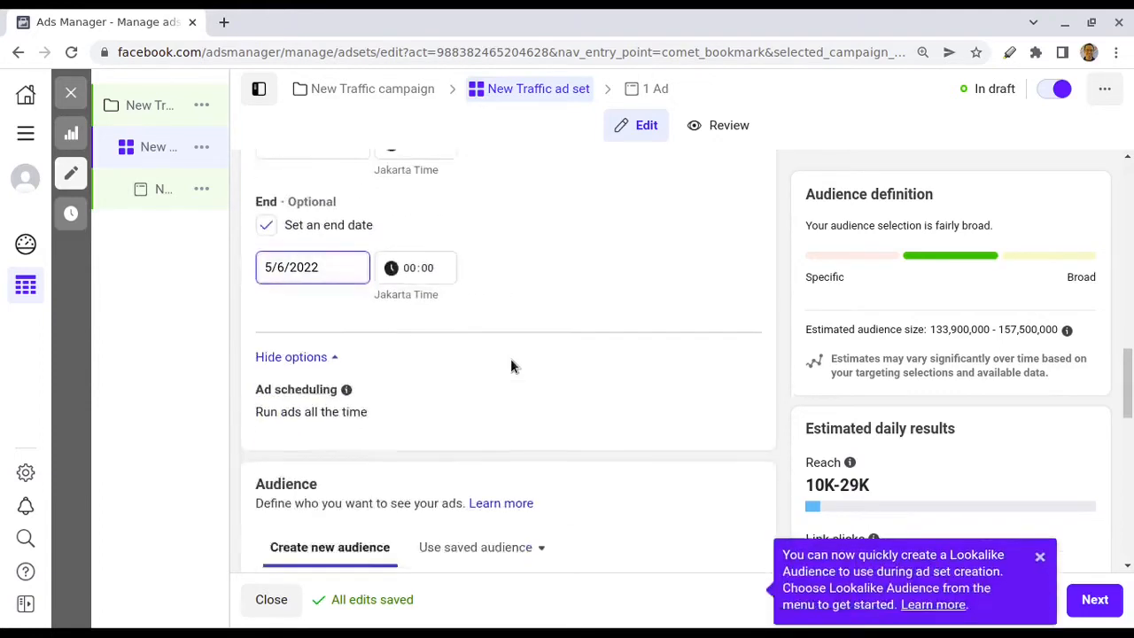
{"action": "scroll", "coordinate": [509, 372], "scroll_direction": "down", "scroll_amount": 1}
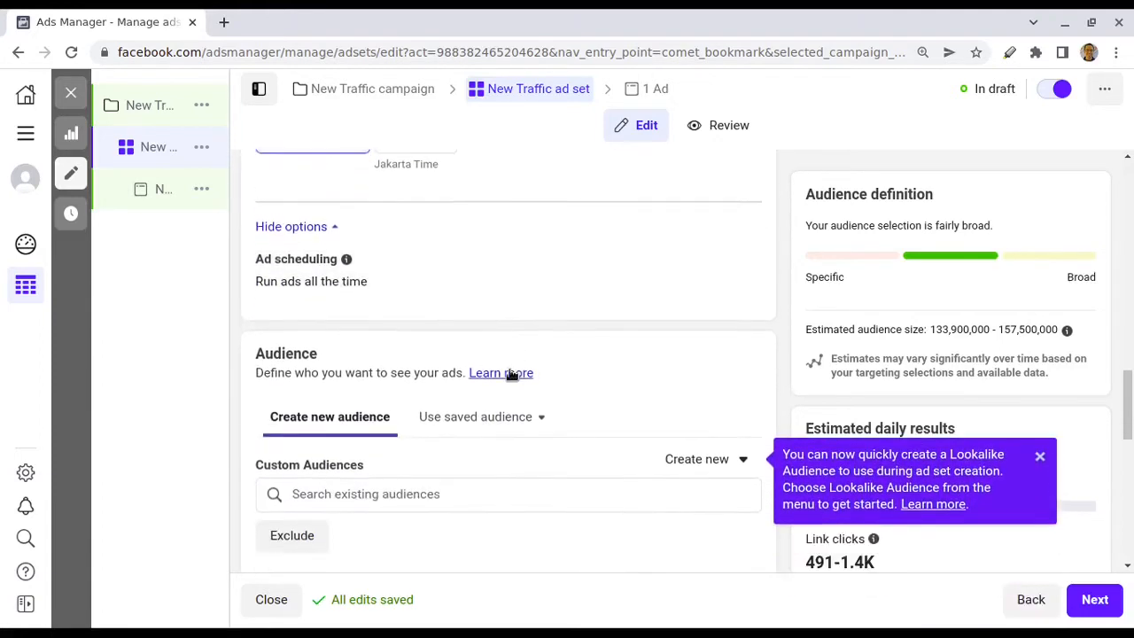
{"action": "scroll", "coordinate": [400, 486], "scroll_direction": "down", "scroll_amount": 1}
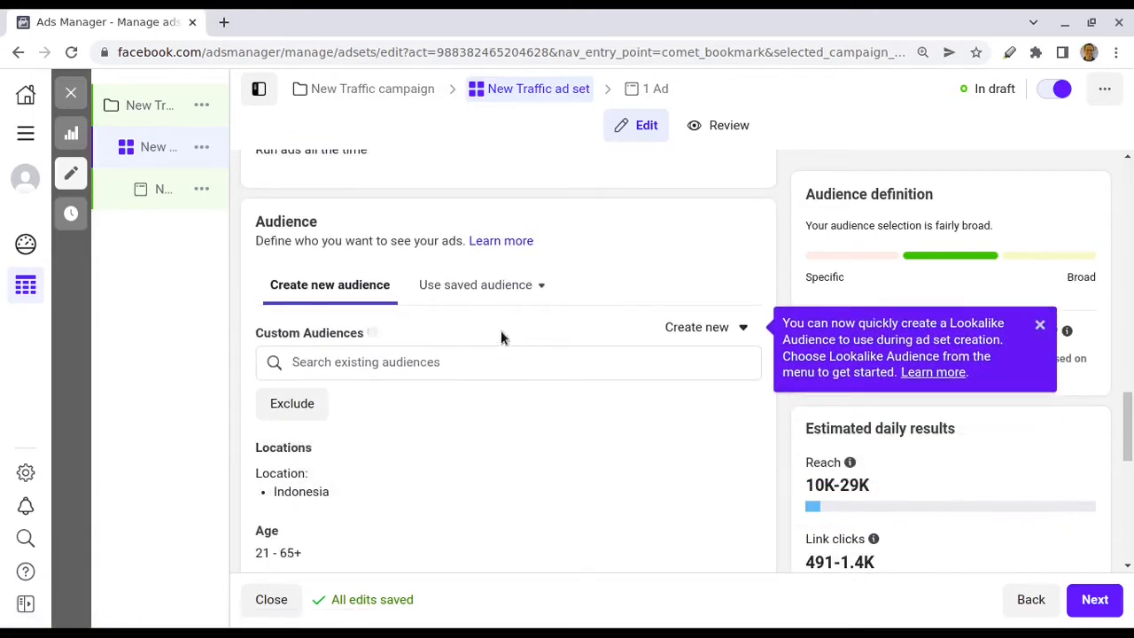
{"action": "scroll", "coordinate": [465, 337], "scroll_direction": "down", "scroll_amount": 1}
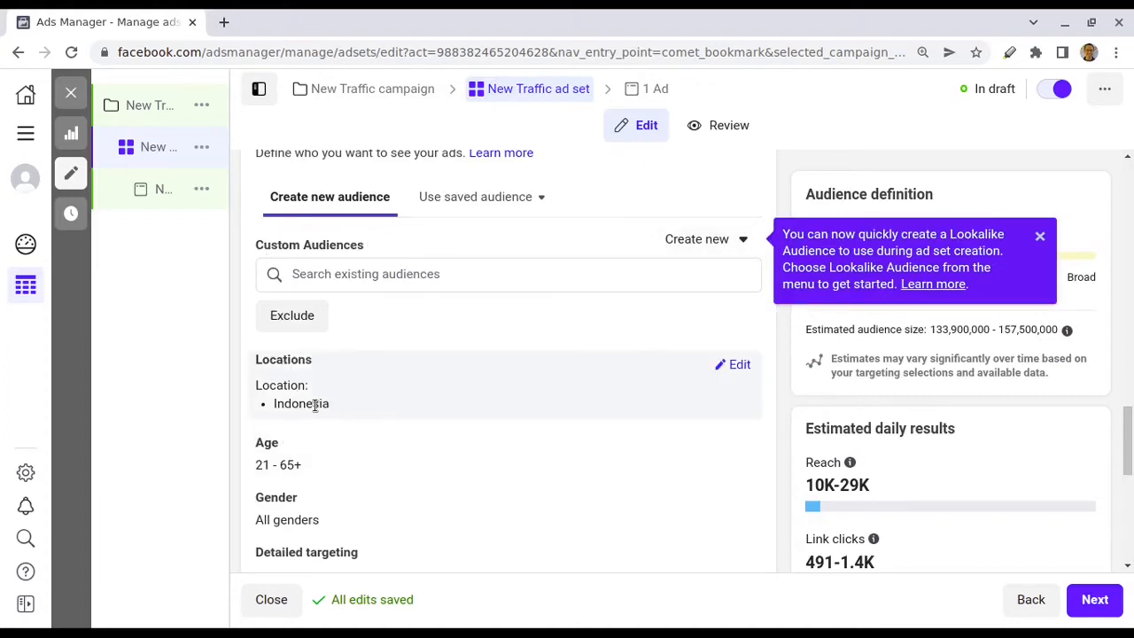
{"action": "scroll", "coordinate": [315, 404], "scroll_direction": "down", "scroll_amount": 1}
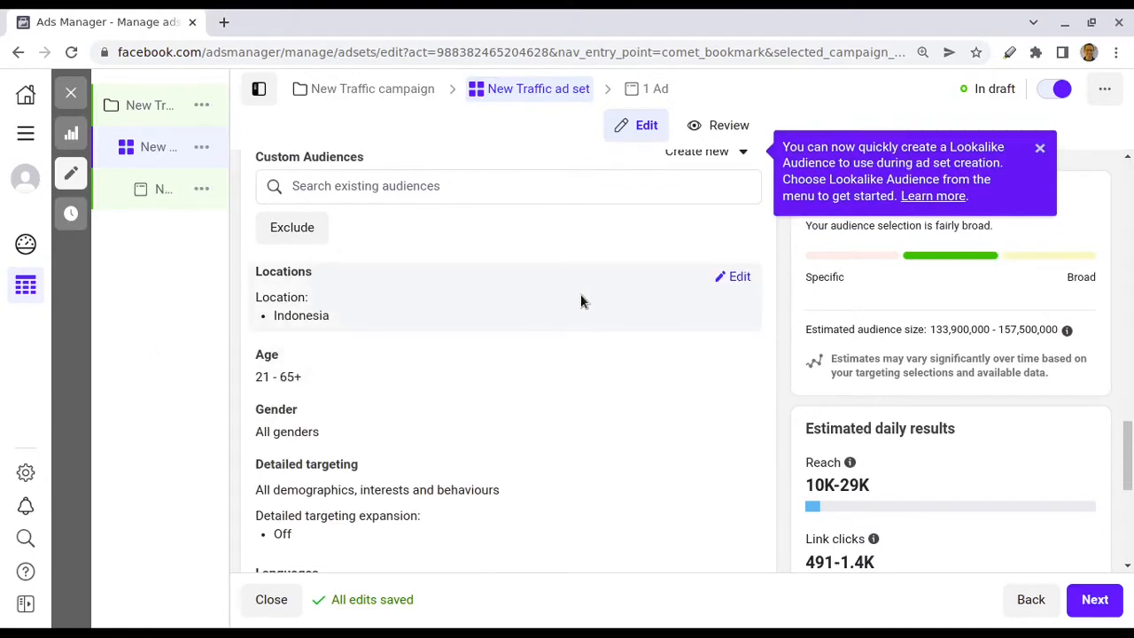
{"action": "left_click", "coordinate": [727, 279]}
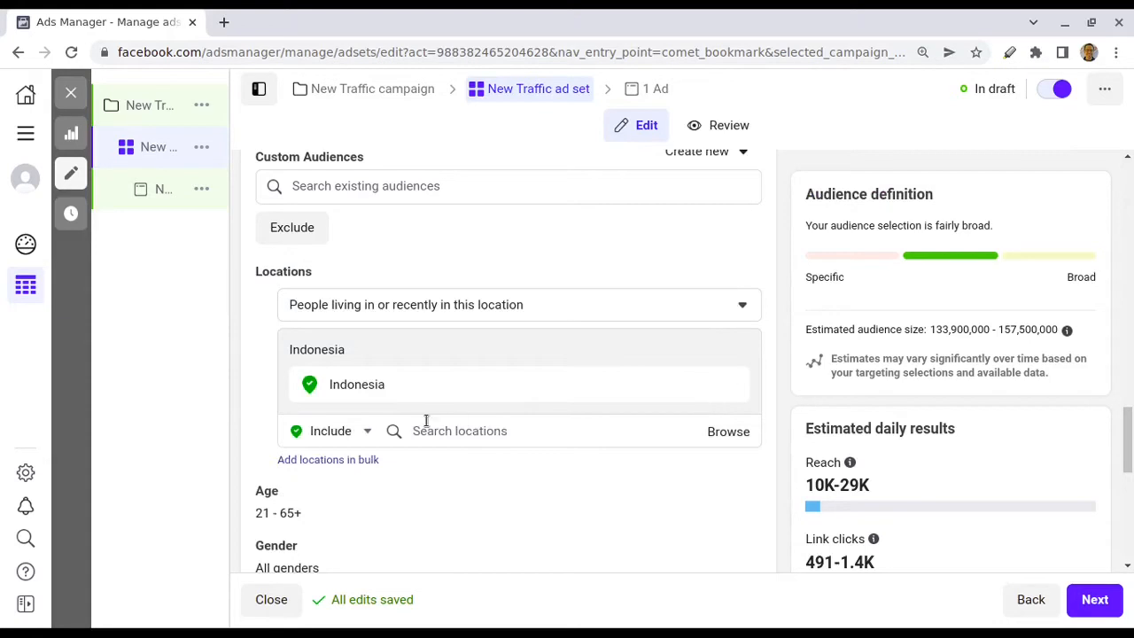
{"action": "left_click", "coordinate": [501, 432]}
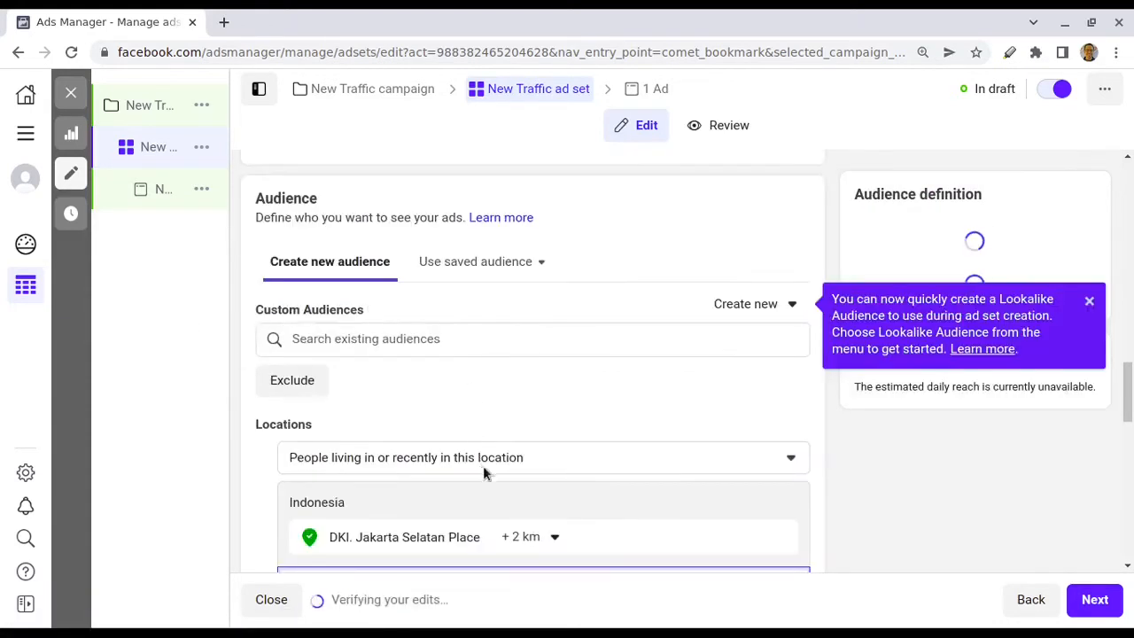
- Set the radius around DKI. Jakarta Selatan Place to 19 km
{"action": "scroll", "coordinate": [494, 477], "scroll_direction": "down", "scroll_amount": 5}
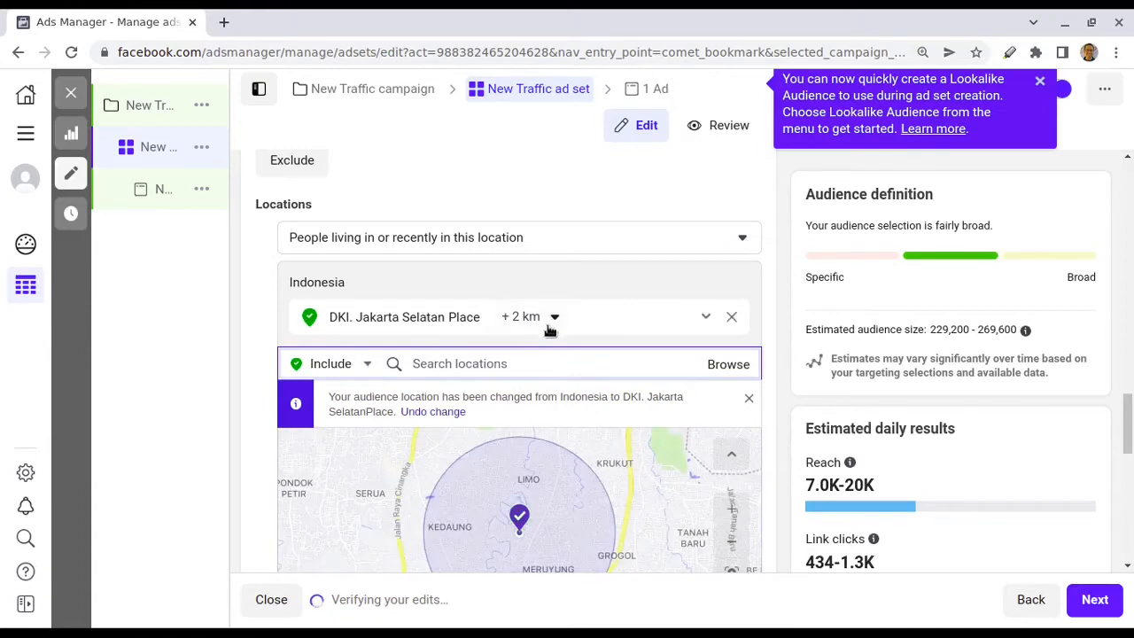
{"action": "scroll", "coordinate": [658, 521], "scroll_direction": "down", "scroll_amount": 3}
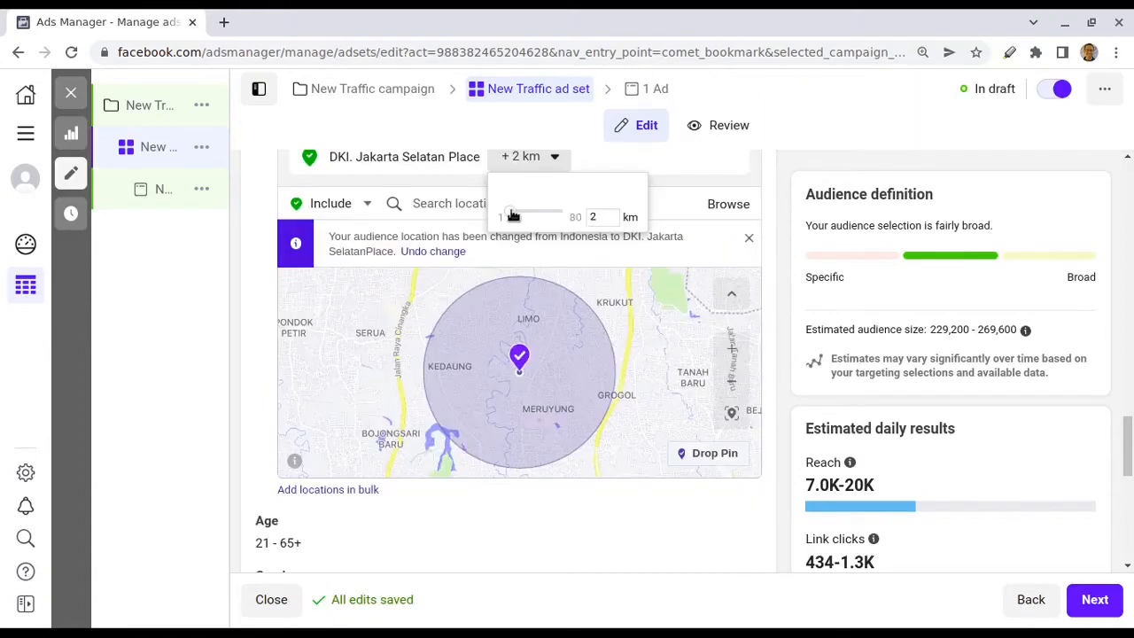
{"action": "mouse_move", "coordinate": [521, 212]}
{"action": "left_mouse_down"}
{"action": "mouse_move", "coordinate": [582, 220]}
{"action": "mouse_move", "coordinate": [523, 219]}
{"action": "left_mouse_up"}
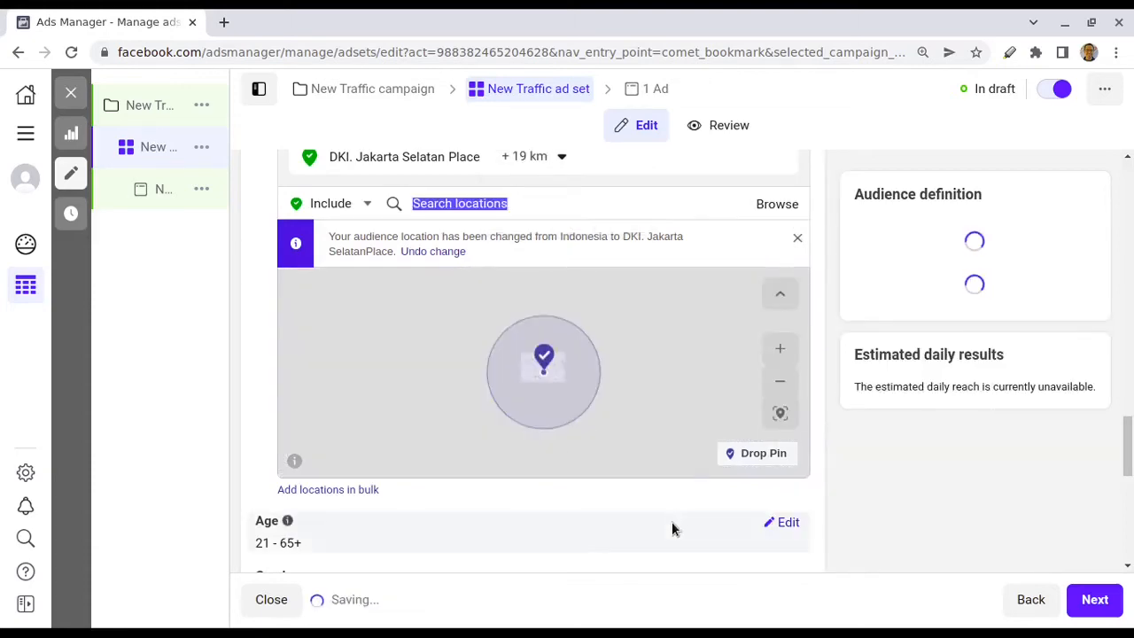
- Set the audience's minimum age to 18 and look through the maximum age choices
{"action": "scroll", "coordinate": [669, 536], "scroll_direction": "down", "scroll_amount": 2}
{"action": "scroll", "coordinate": [567, 527], "scroll_direction": "down", "scroll_amount": 2}
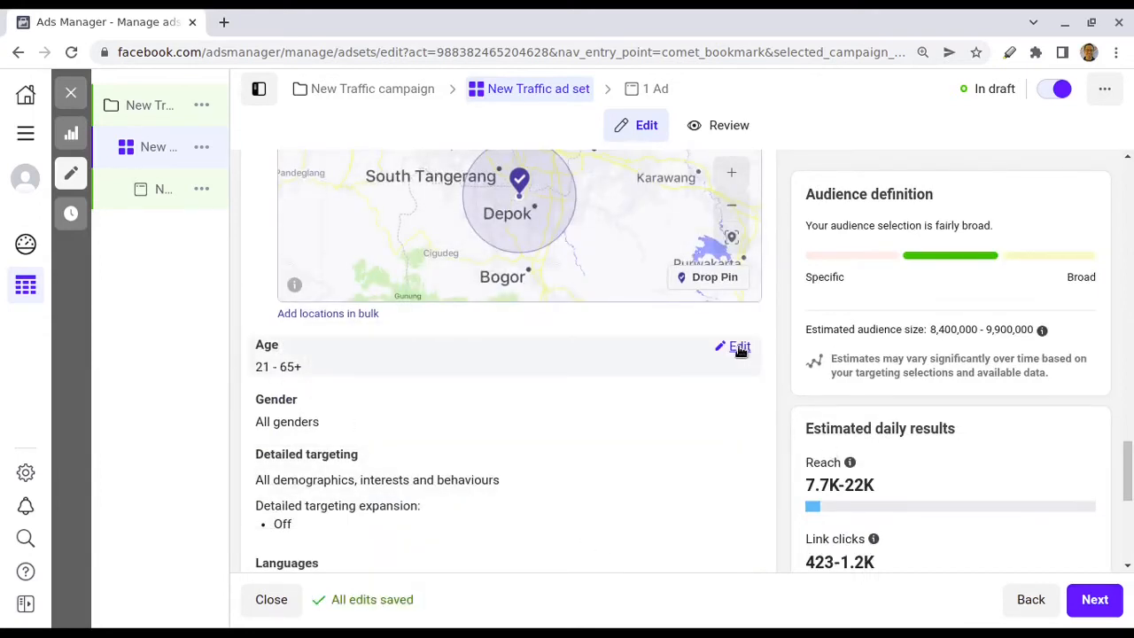
{"action": "left_click", "coordinate": [740, 348]}
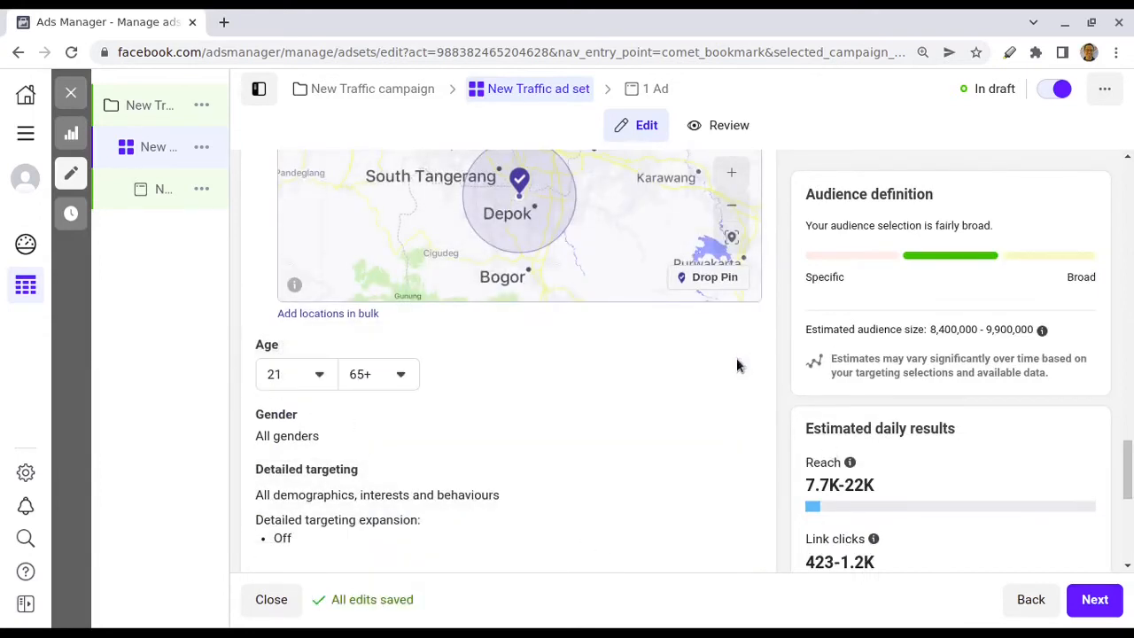
{"action": "left_click", "coordinate": [322, 395]}
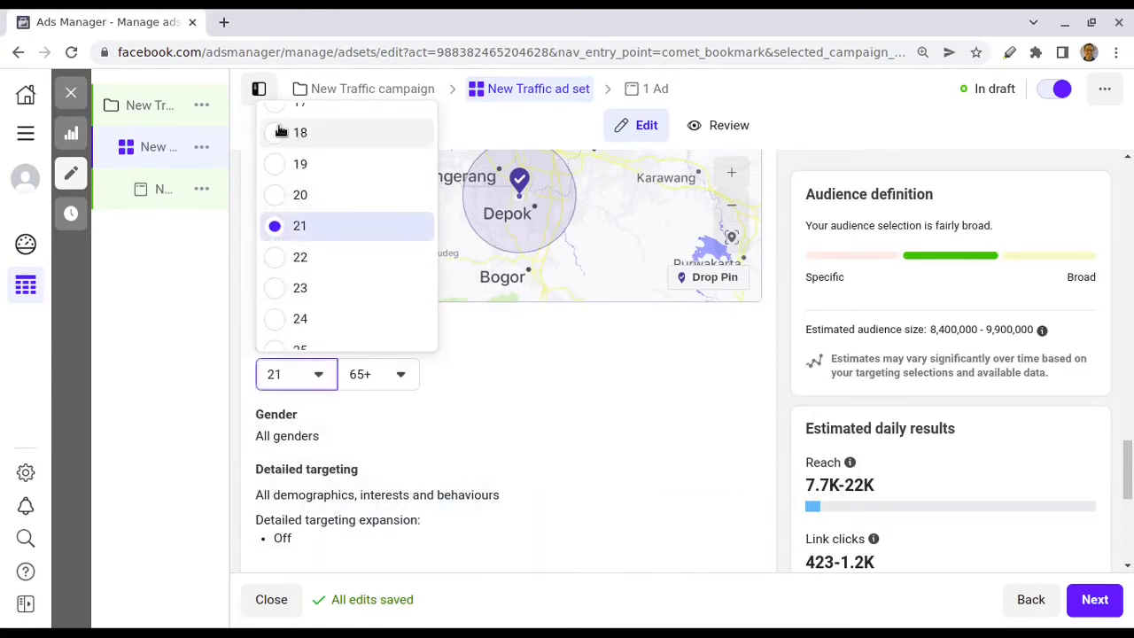
{"action": "left_click", "coordinate": [419, 388]}
{"action": "left_click", "coordinate": [409, 383]}
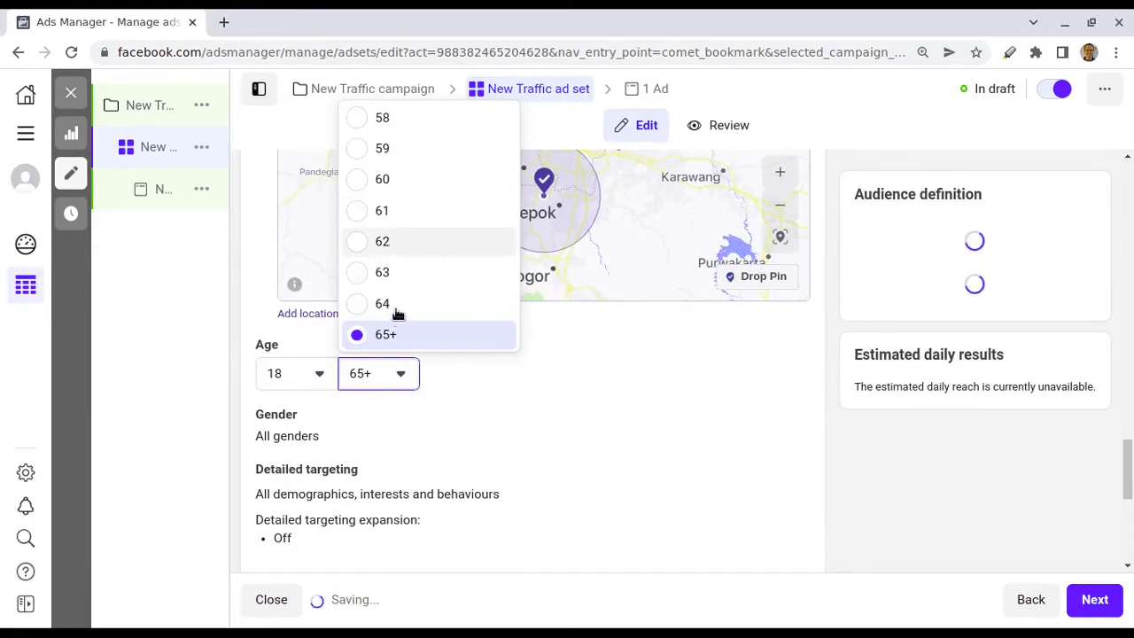
- Set the audience's age range to a minimum of 25 and a maximum of 45
{"action": "left_click", "coordinate": [319, 375]}
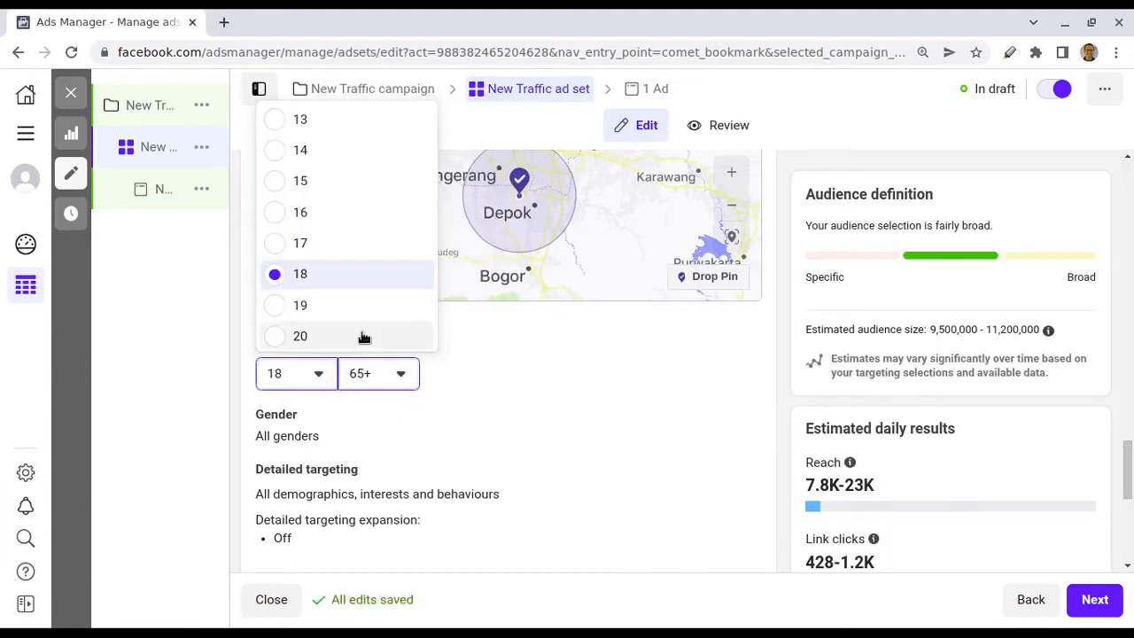
{"action": "scroll", "coordinate": [362, 341], "scroll_direction": "down", "scroll_amount": 2}
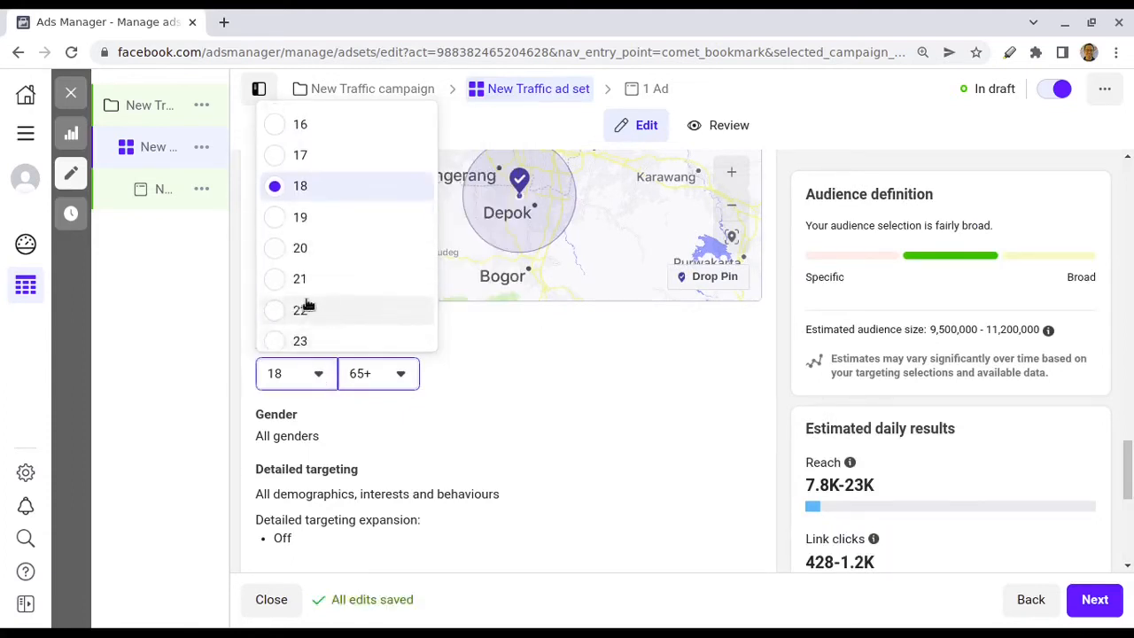
{"action": "scroll", "coordinate": [325, 313], "scroll_direction": "down", "scroll_amount": 3}
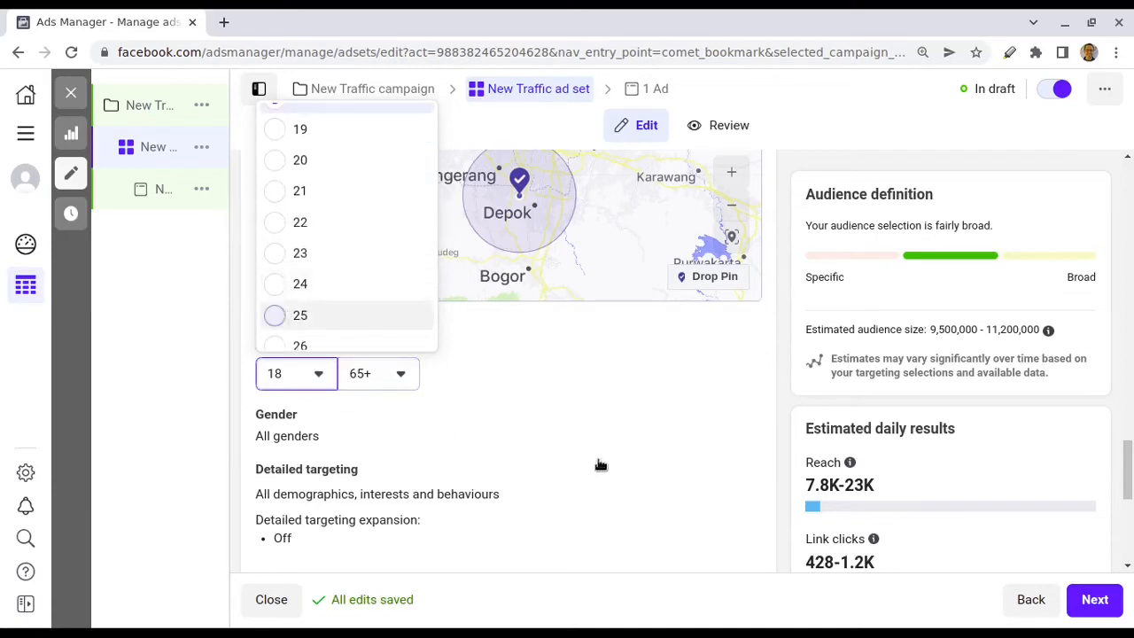
{"action": "key", "text": "Return"}
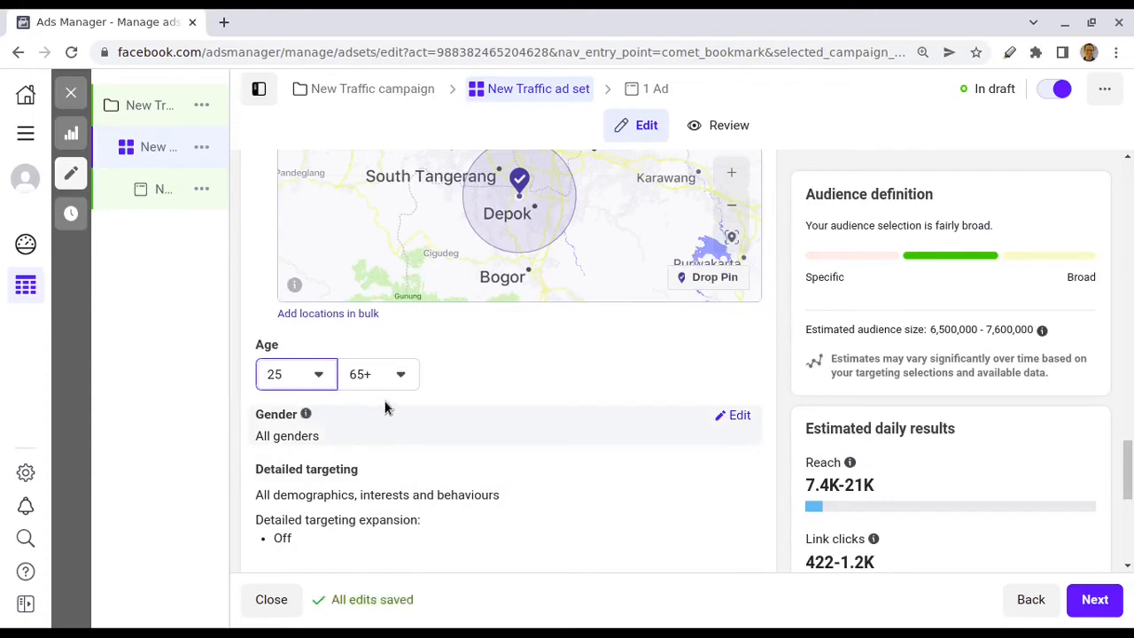
{"action": "left_click", "coordinate": [404, 375]}
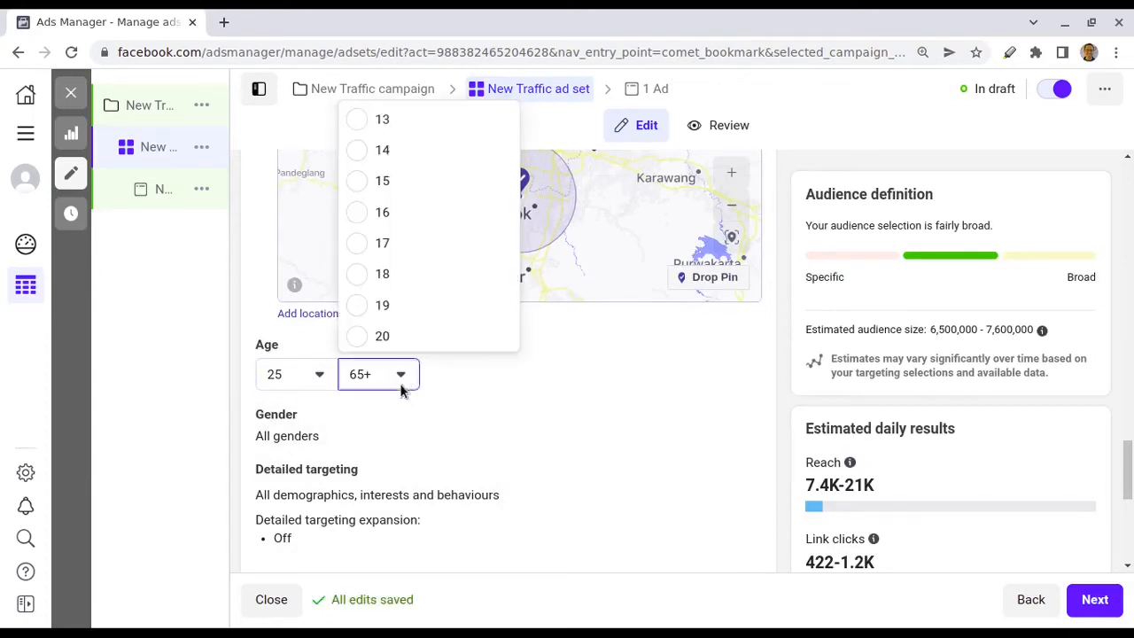
{"action": "scroll", "coordinate": [424, 212], "scroll_direction": "up", "scroll_amount": 3}
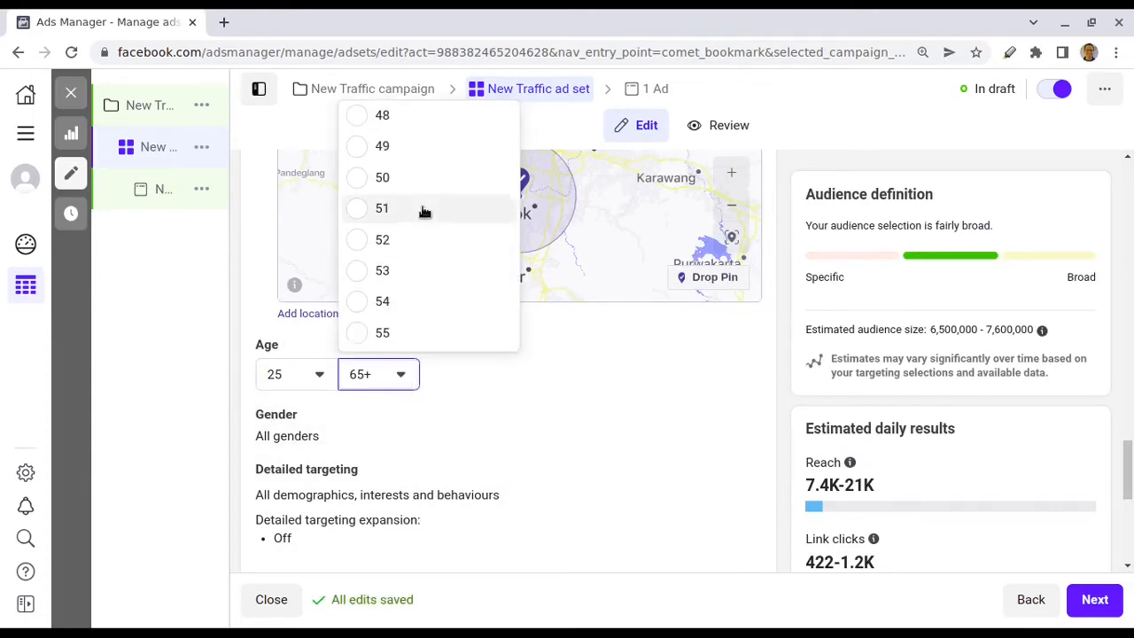
{"action": "scroll", "coordinate": [390, 167], "scroll_direction": "up", "scroll_amount": 3}
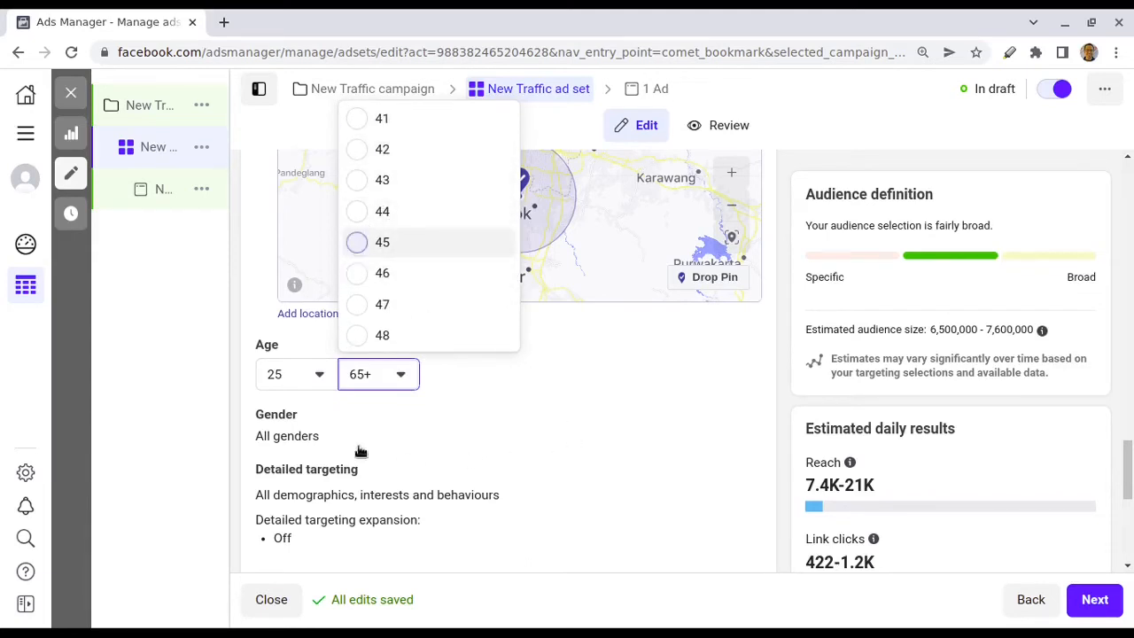
{"action": "left_click", "coordinate": [415, 243]}
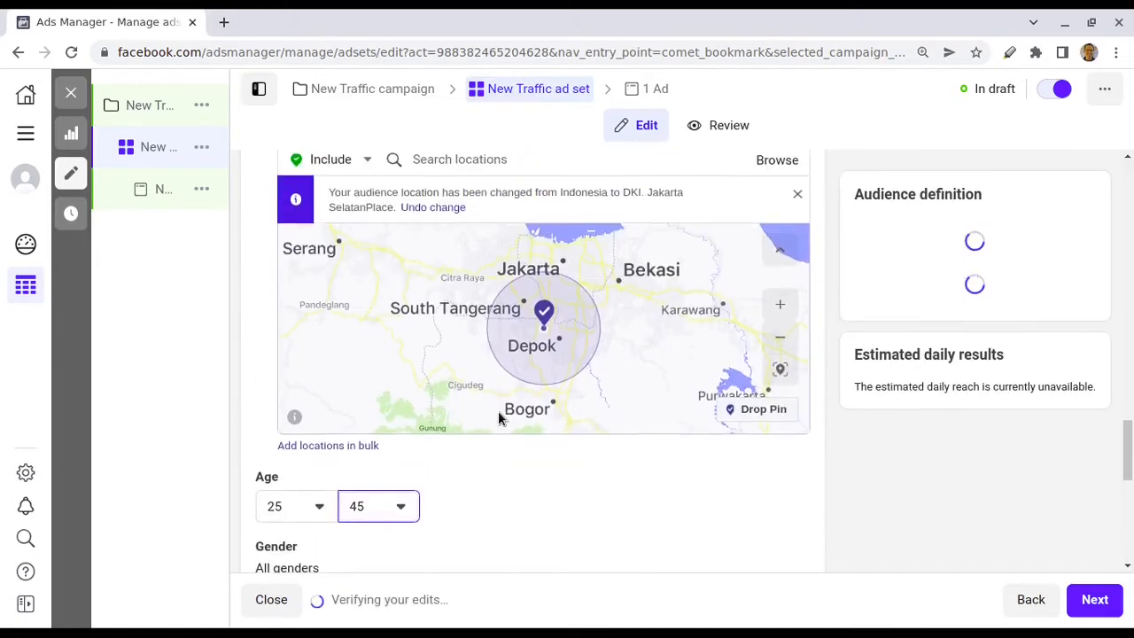
- Open the audience's gender setting for editing
{"action": "scroll", "coordinate": [541, 569], "scroll_direction": "down", "scroll_amount": 2}
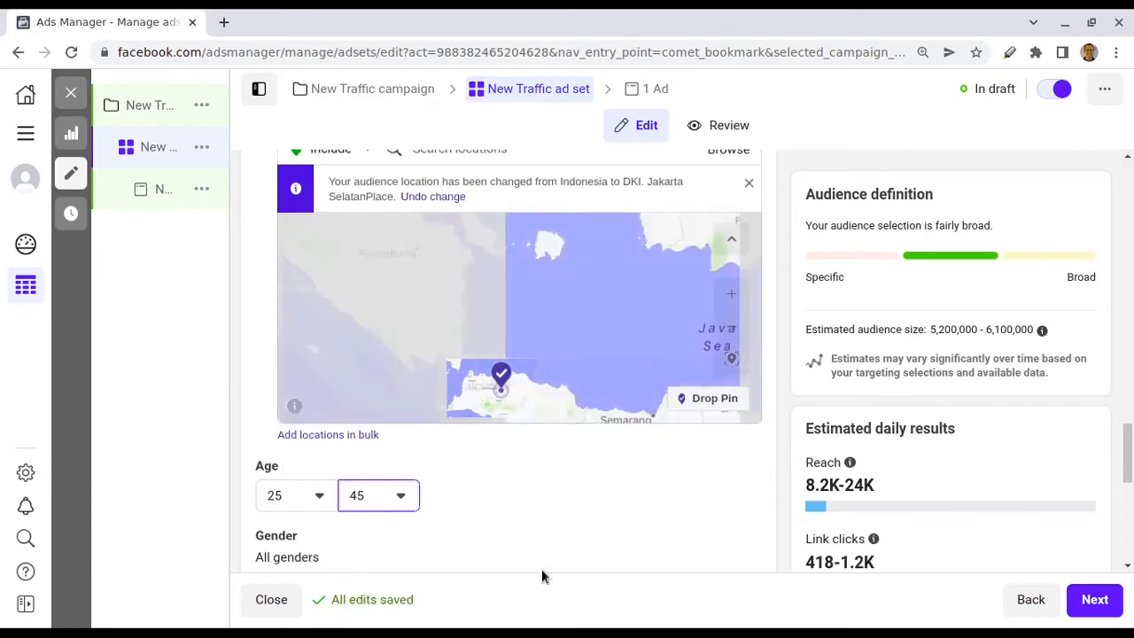
{"action": "scroll", "coordinate": [465, 540], "scroll_direction": "down", "scroll_amount": 2}
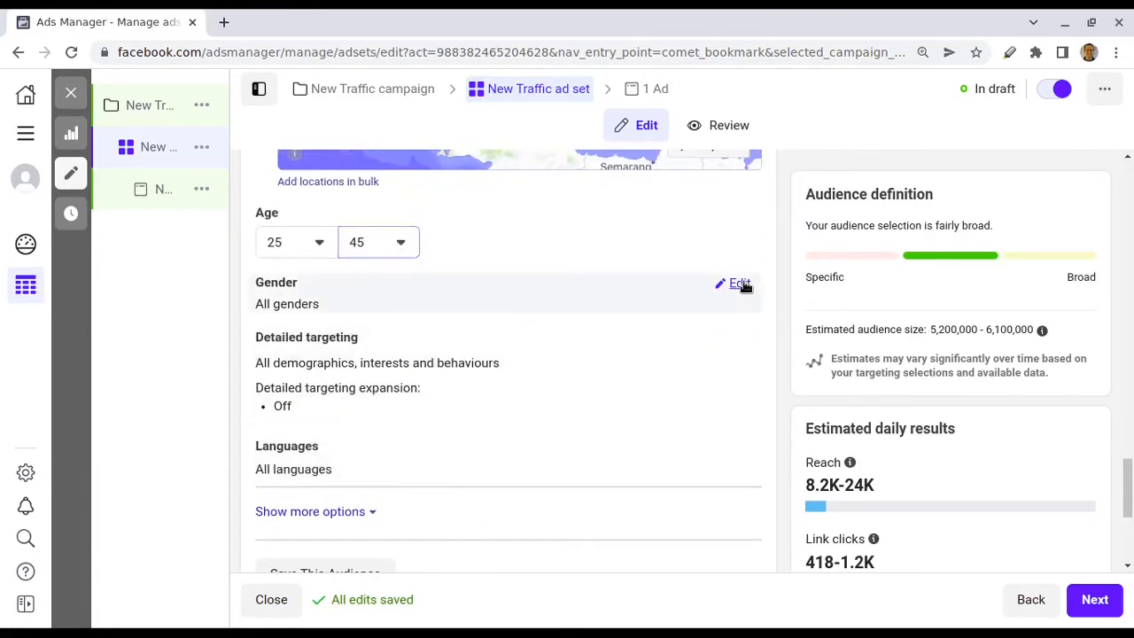
{"action": "left_click", "coordinate": [741, 284]}
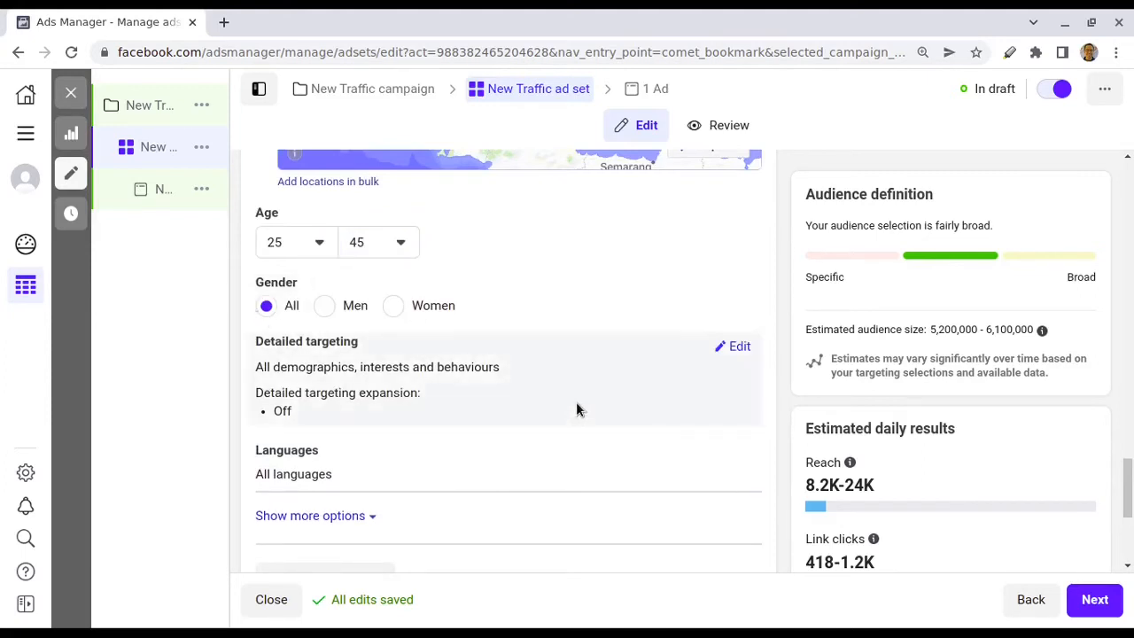
- Add Indonesian and English (All) as the audience's languages
{"action": "scroll", "coordinate": [577, 407], "scroll_direction": "down", "scroll_amount": 1}
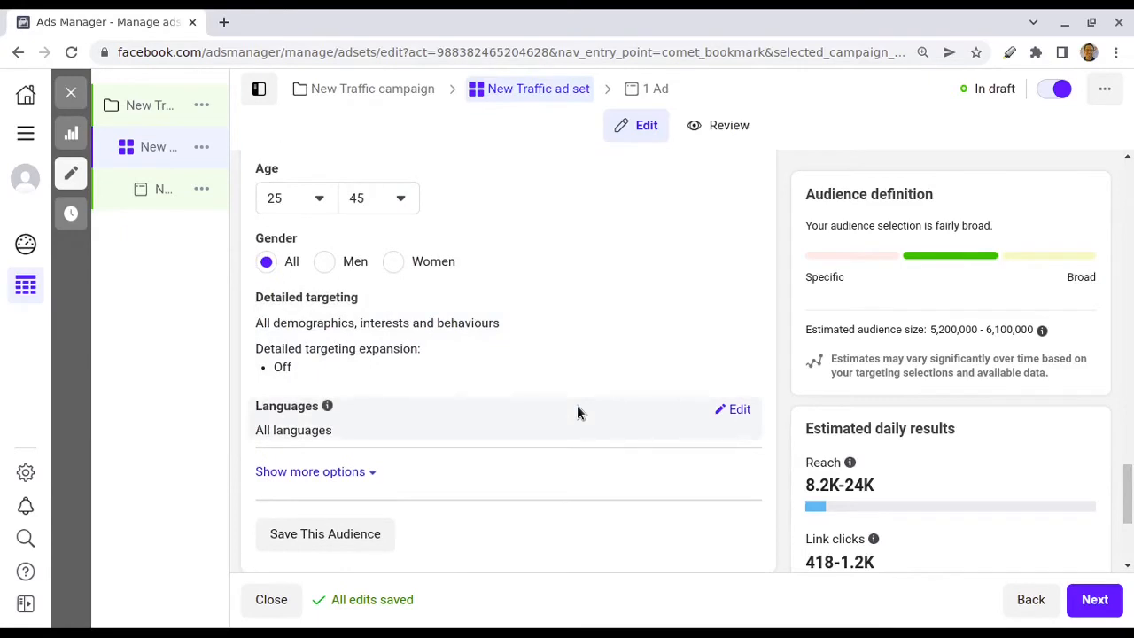
{"action": "scroll", "coordinate": [576, 410], "scroll_direction": "down", "scroll_amount": 1}
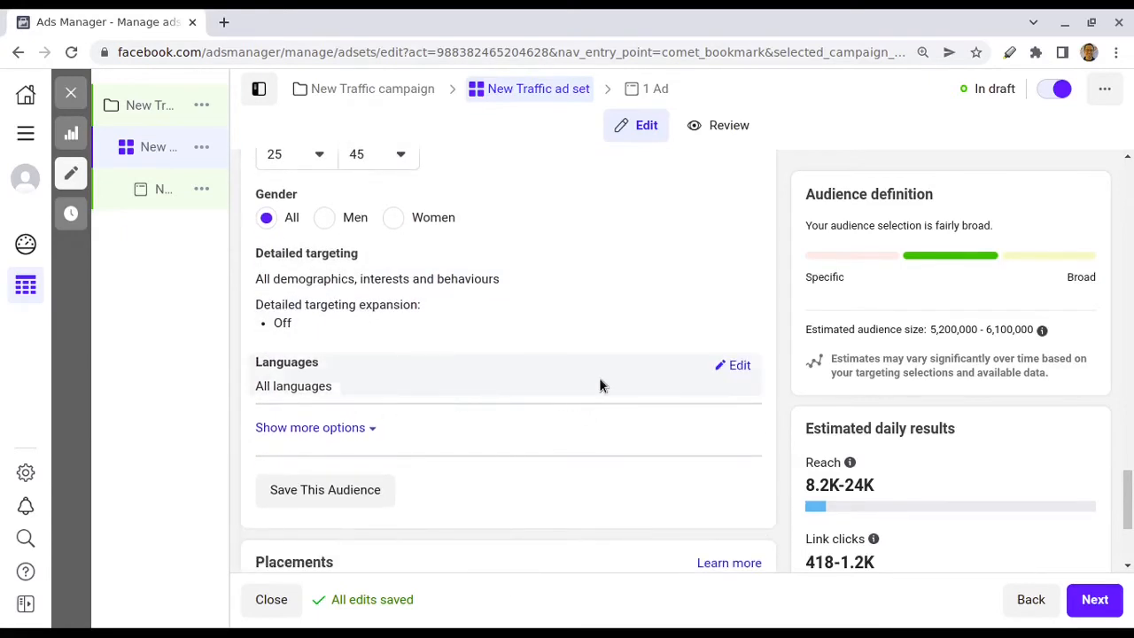
{"action": "left_click", "coordinate": [739, 366]}
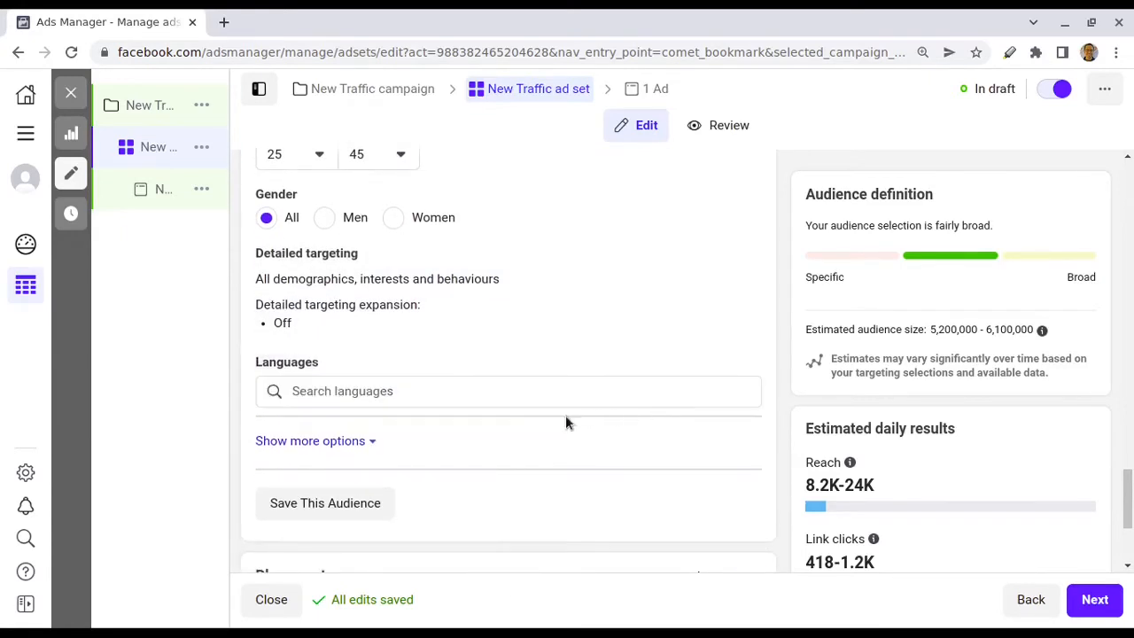
{"action": "left_click", "coordinate": [338, 391]}
{"action": "type", "text": "Ind"}
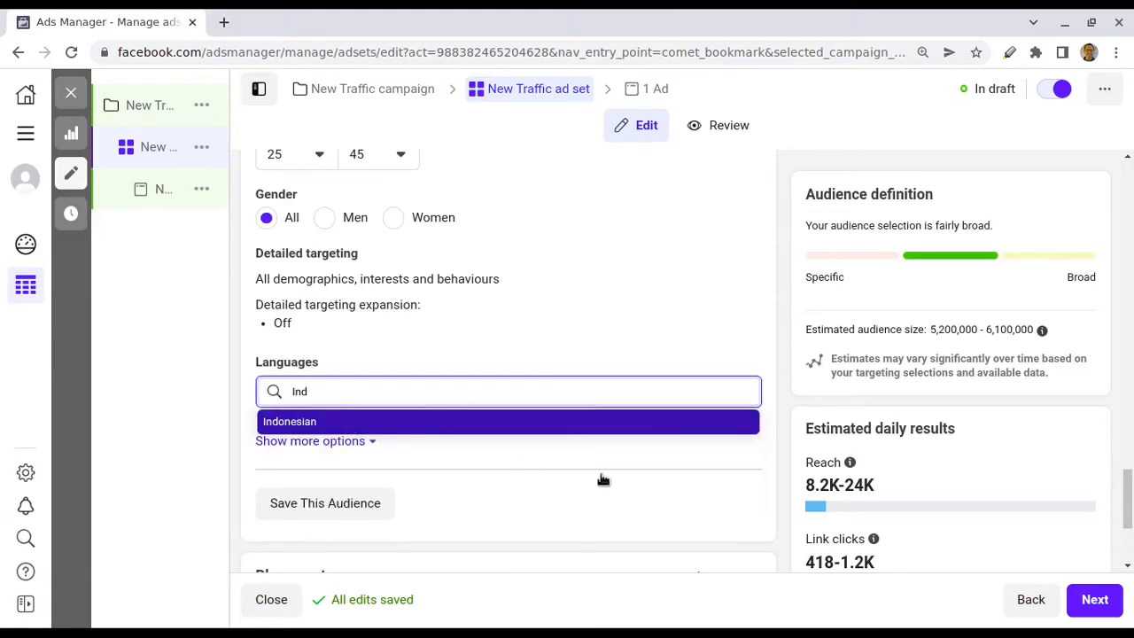
{"action": "key", "text": "Return"}
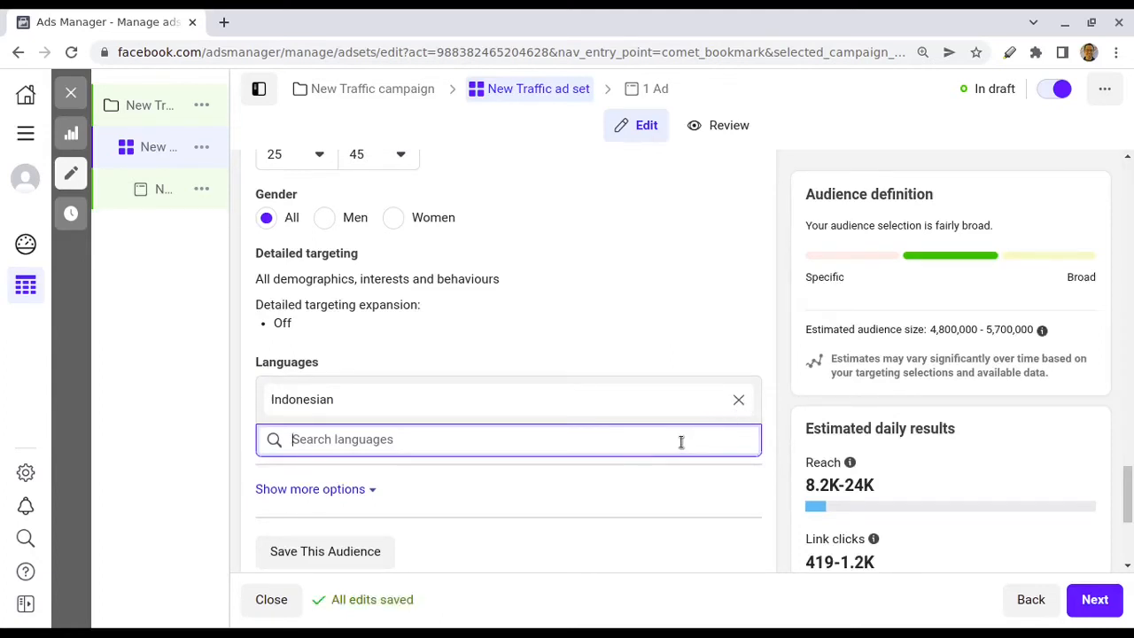
{"action": "type", "text": "englis"}
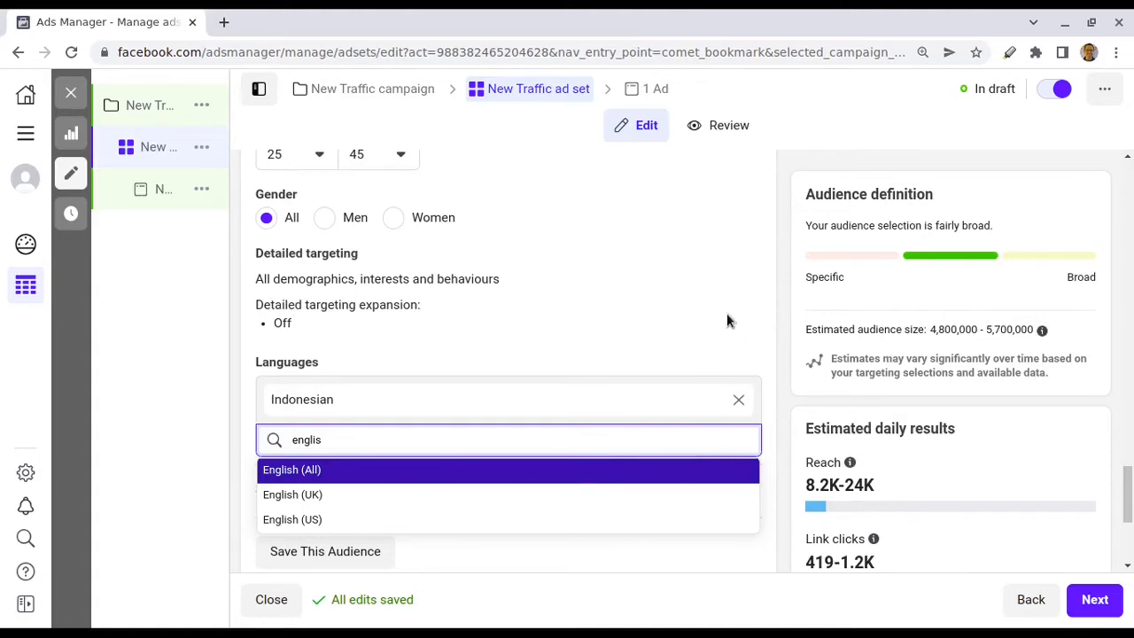
{"action": "key", "text": "Return"}
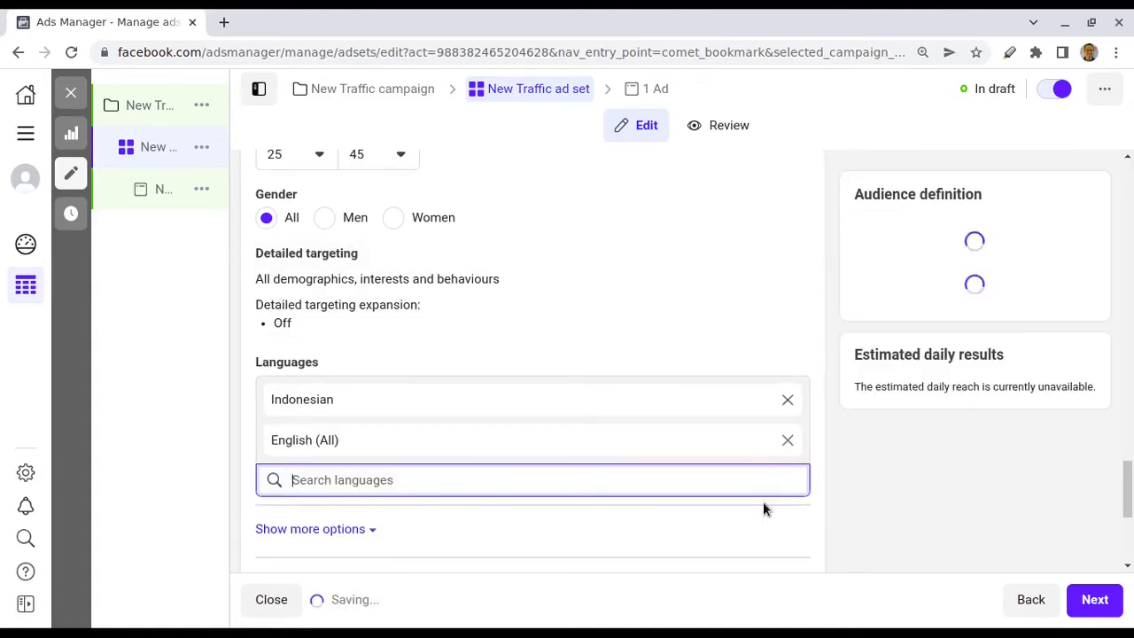
- Expand the additional placement options and review the brand safety settings, including inventory filter, block lists and content exclusions
{"action": "scroll", "coordinate": [815, 399], "scroll_direction": "down", "scroll_amount": 4}
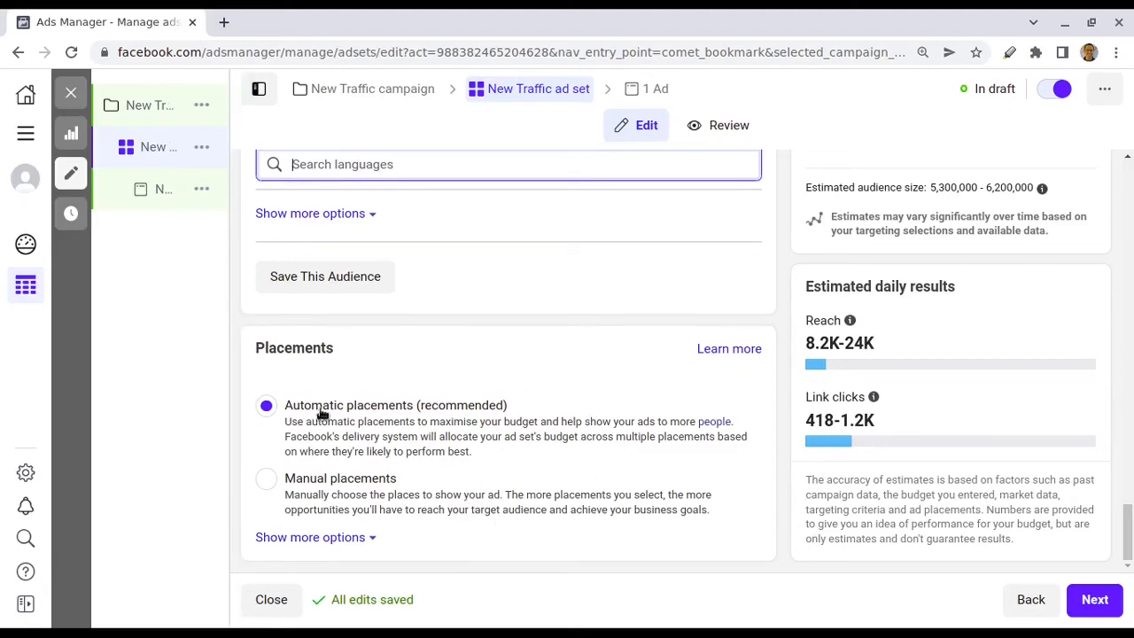
{"action": "left_click", "coordinate": [373, 540]}
{"action": "scroll", "coordinate": [377, 542], "scroll_direction": "down", "scroll_amount": 3}
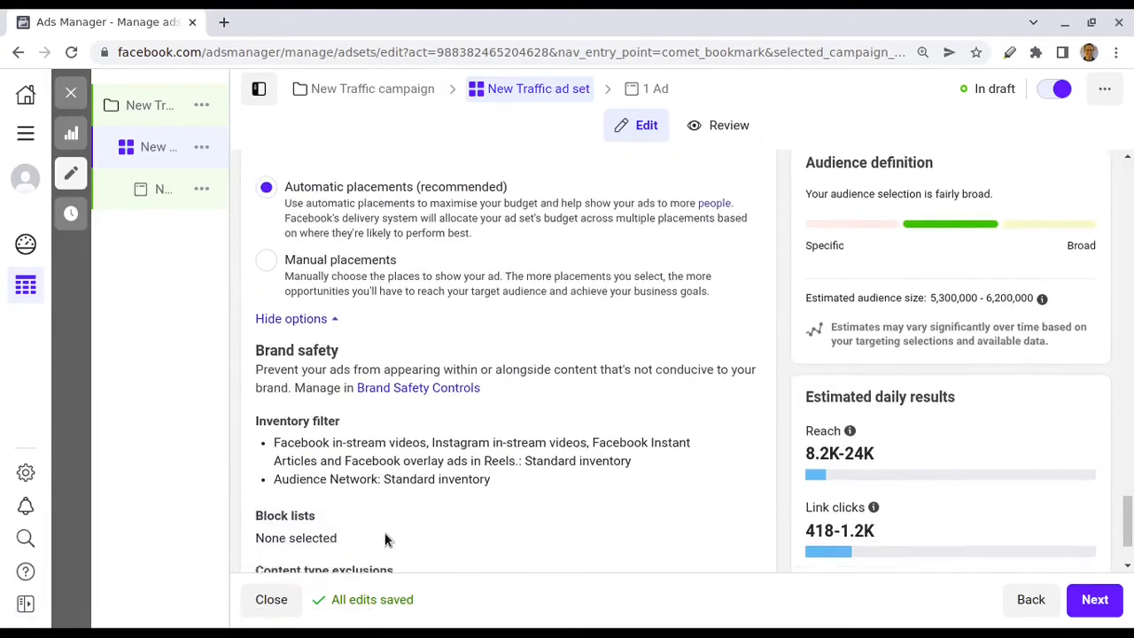
{"action": "scroll", "coordinate": [388, 521], "scroll_direction": "down", "scroll_amount": 1}
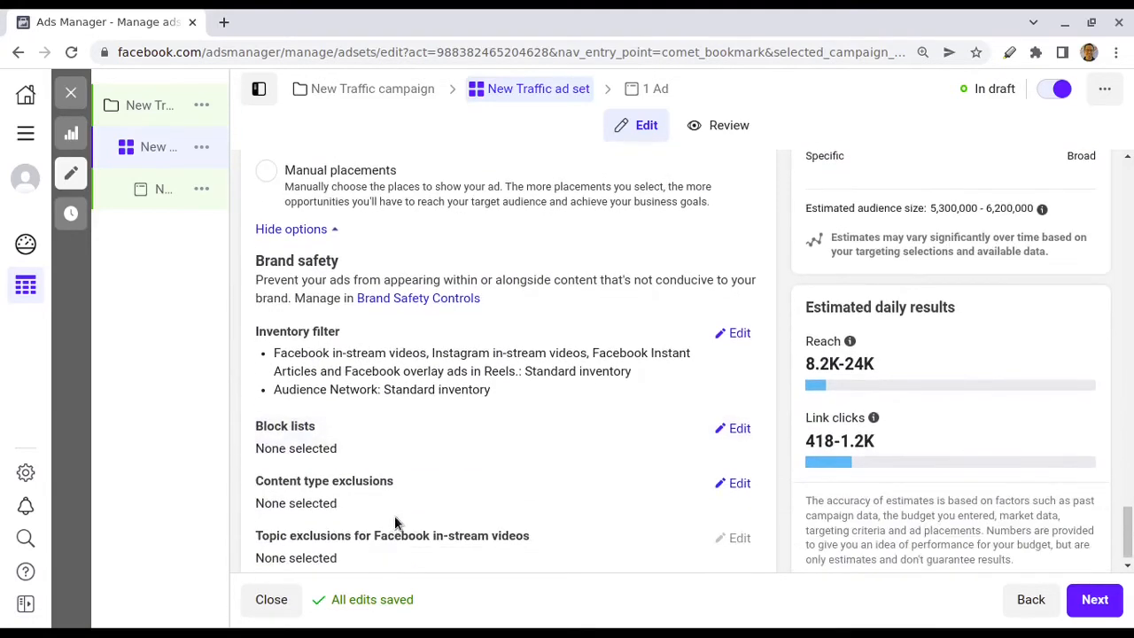
{"action": "scroll", "coordinate": [398, 491], "scroll_direction": "down", "scroll_amount": 1}
- Switch the ad set from automatic to manual placements and bring up its platform choices
{"action": "scroll", "coordinate": [400, 498], "scroll_direction": "up", "scroll_amount": 4}
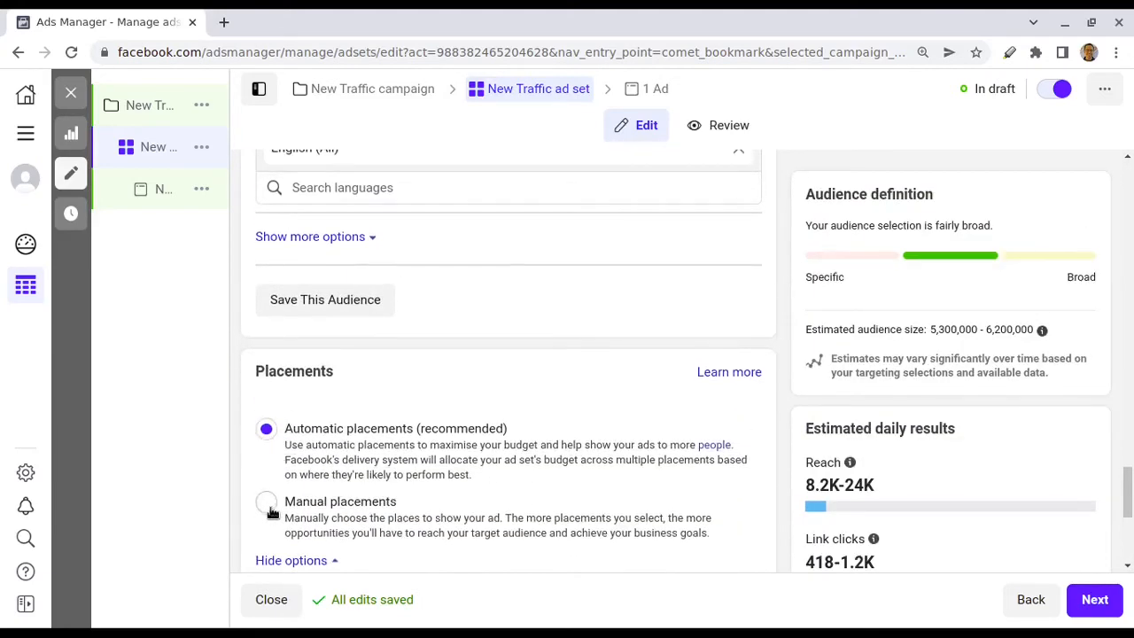
{"action": "left_click", "coordinate": [268, 505]}
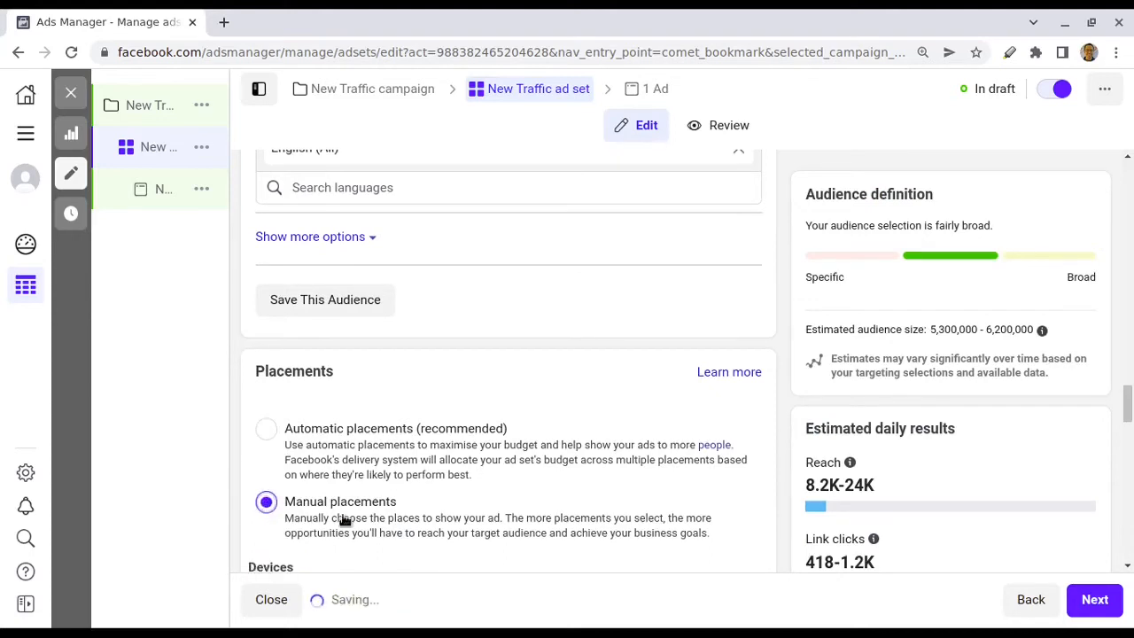
{"action": "scroll", "coordinate": [372, 516], "scroll_direction": "down", "scroll_amount": 2}
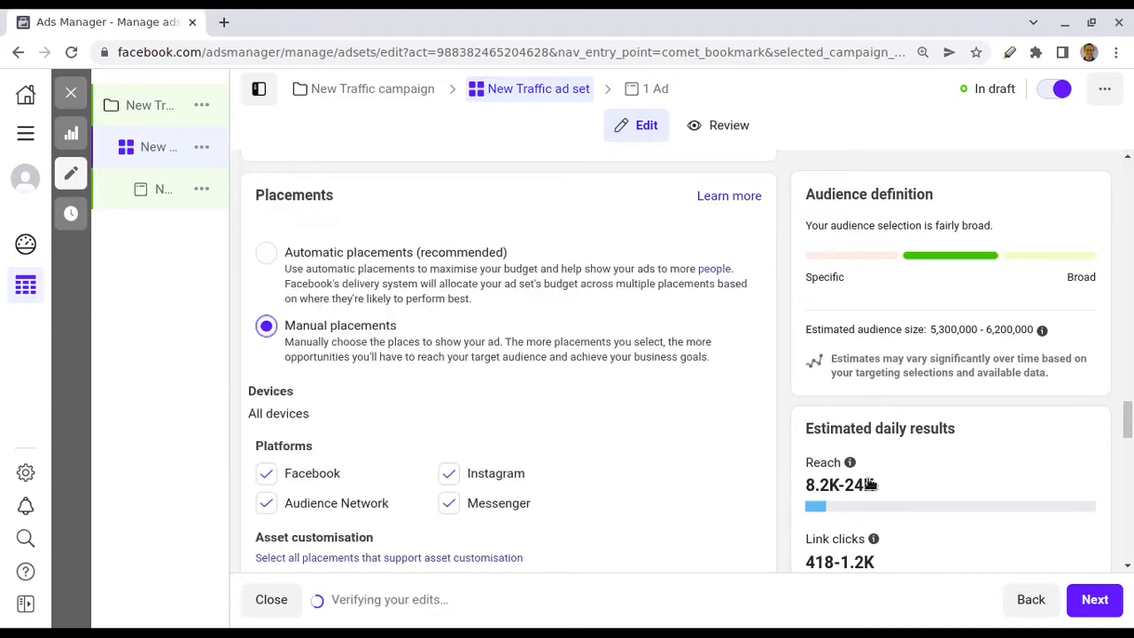
{"action": "scroll", "coordinate": [638, 552], "scroll_direction": "down", "scroll_amount": 2}
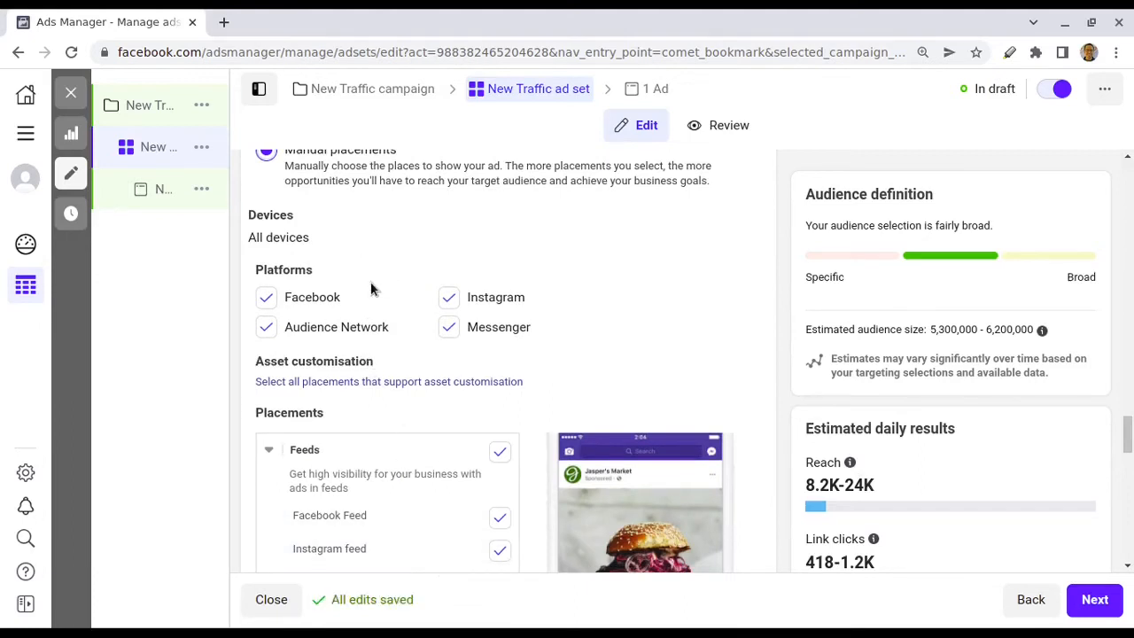
- Restrict the placement platforms to Instagram by deselecting Facebook, Messenger and Audience Network
{"action": "scroll", "coordinate": [348, 277], "scroll_direction": "up", "scroll_amount": 1}
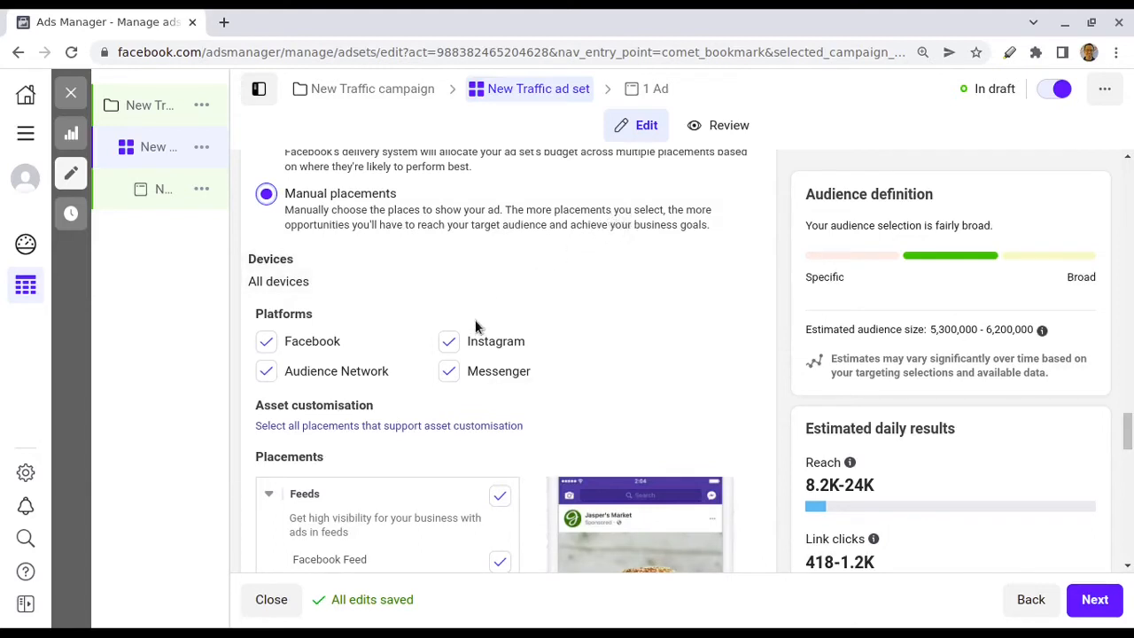
{"action": "left_click", "coordinate": [267, 343]}
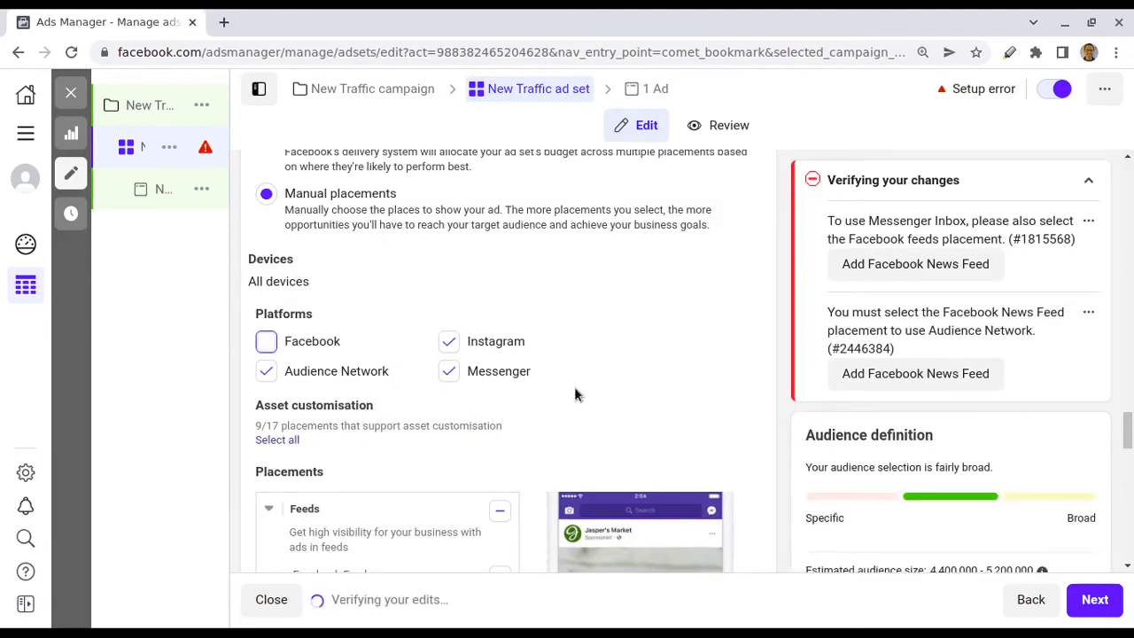
{"action": "left_click", "coordinate": [449, 372]}
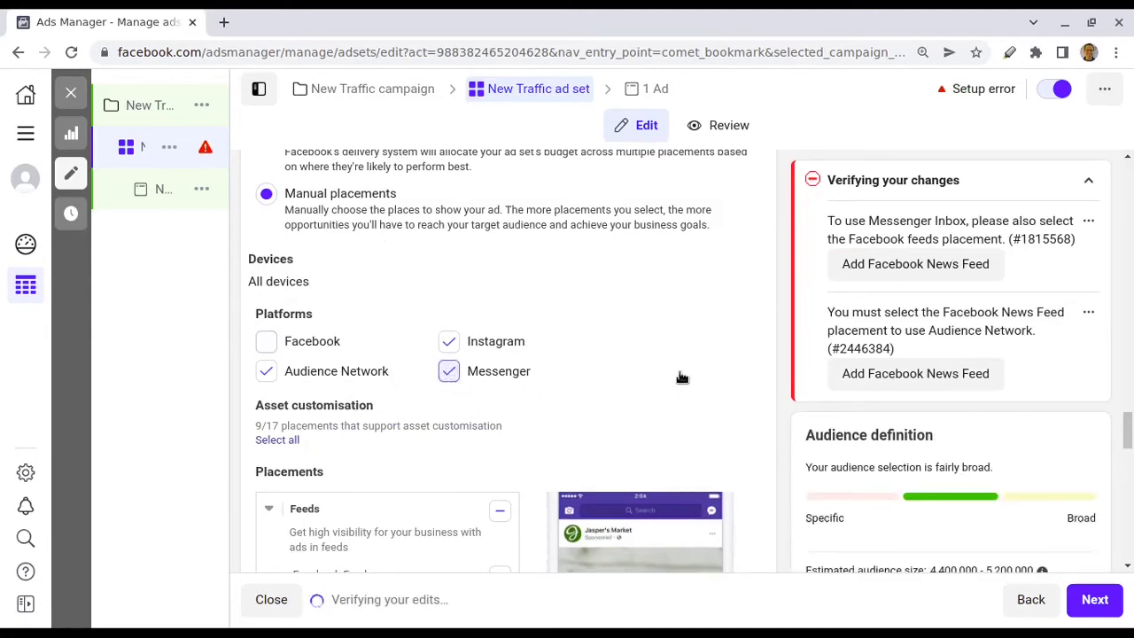
{"action": "left_click", "coordinate": [484, 376]}
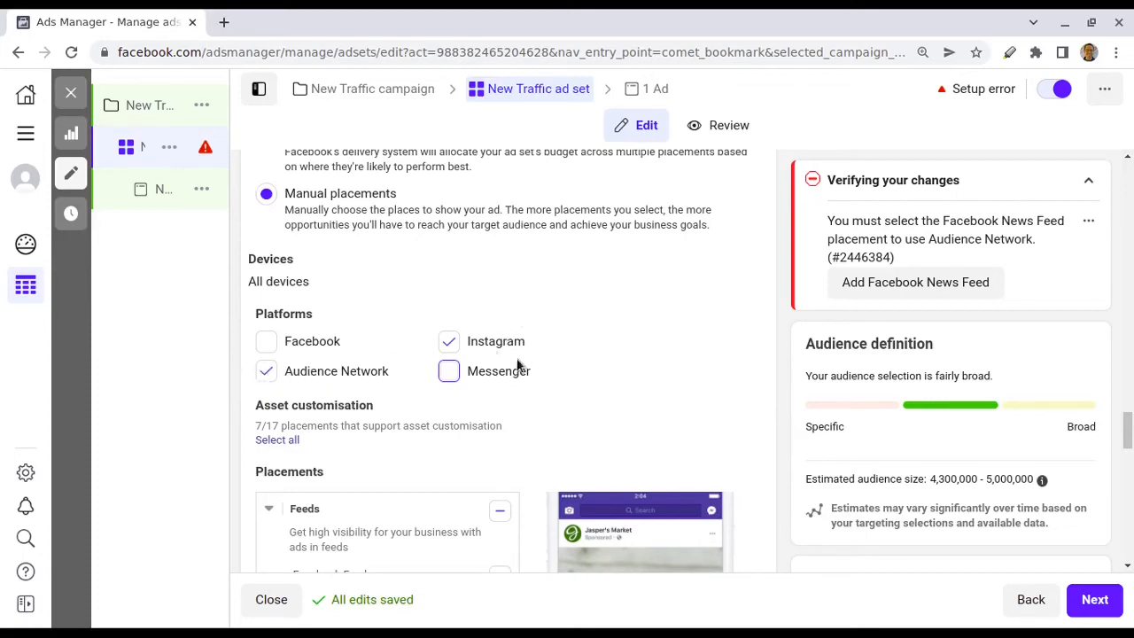
{"action": "left_click", "coordinate": [266, 371]}
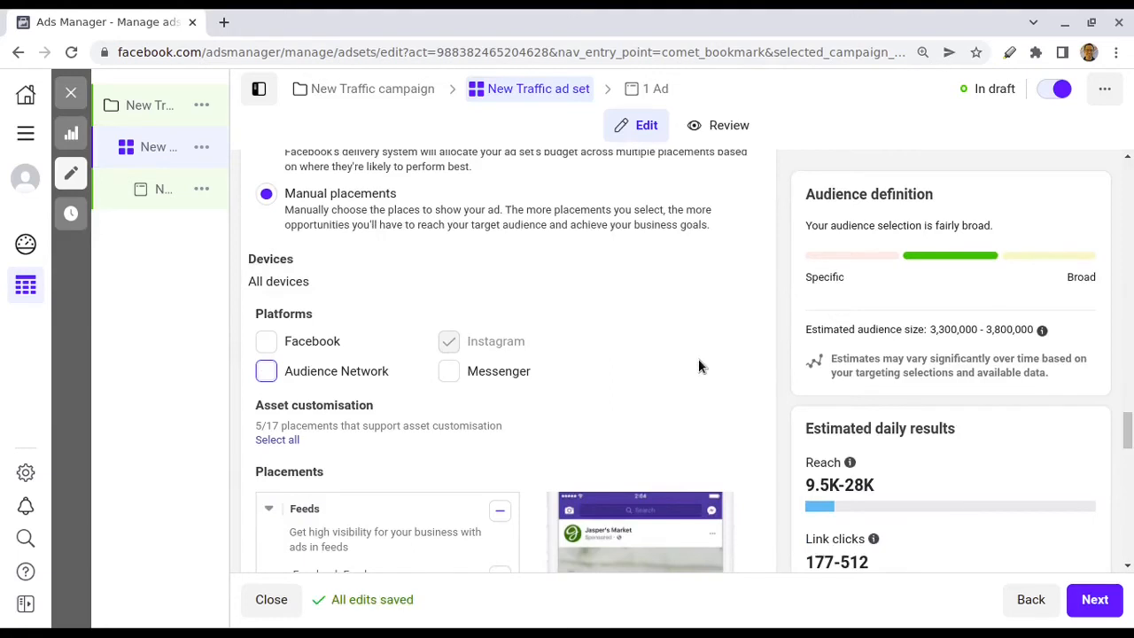
- Examine the individual placements from Feeds through Apps and sites, along with the estimated daily reach and link clicks
{"action": "scroll", "coordinate": [698, 359], "scroll_direction": "down", "scroll_amount": 1}
{"action": "scroll", "coordinate": [698, 358], "scroll_direction": "down", "scroll_amount": 3}
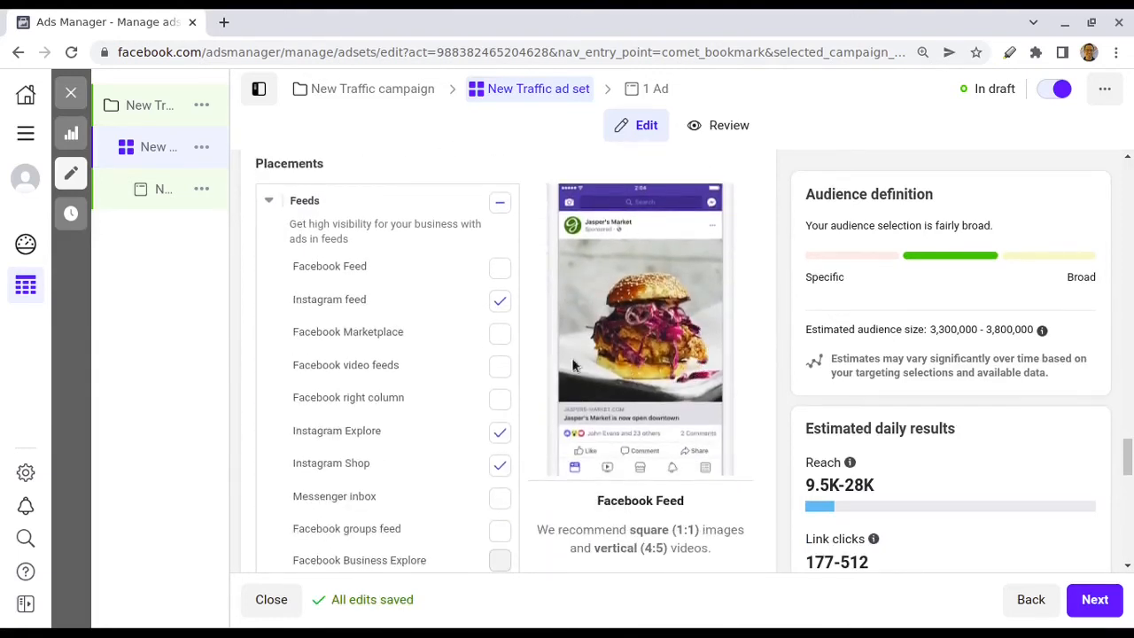
{"action": "scroll", "coordinate": [748, 281], "scroll_direction": "up", "scroll_amount": 1}
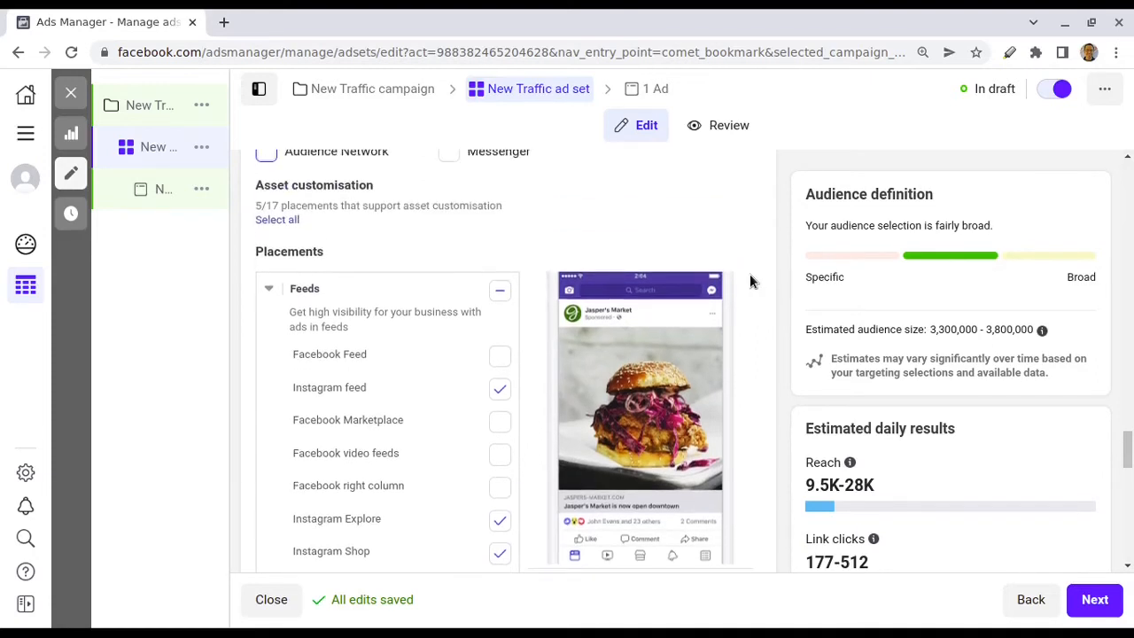
{"action": "scroll", "coordinate": [756, 282], "scroll_direction": "down", "scroll_amount": 1}
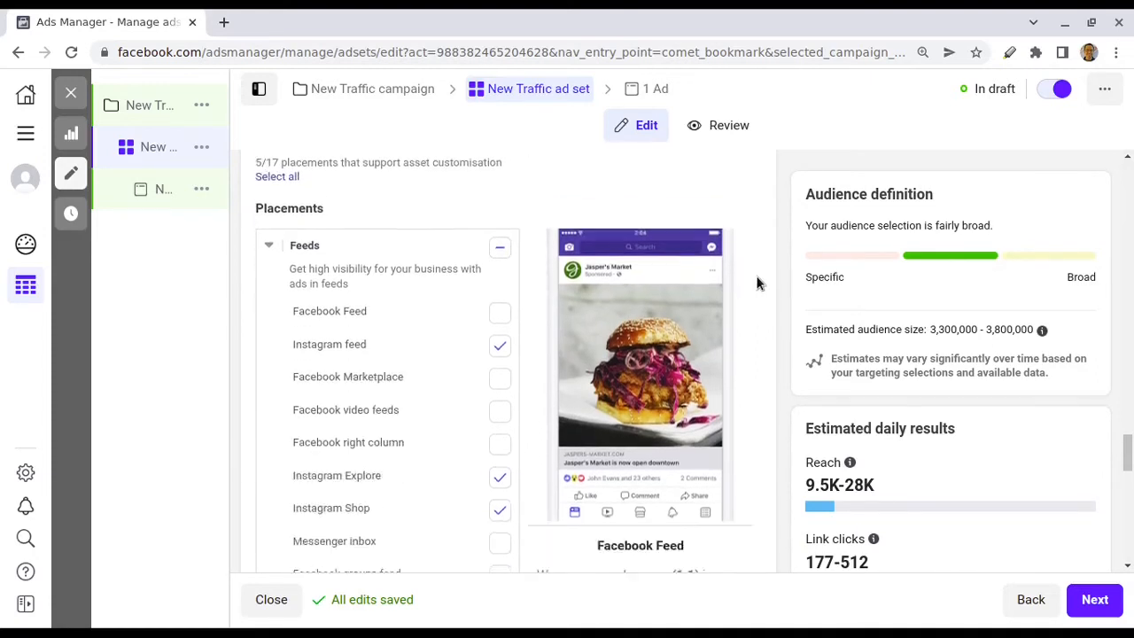
{"action": "scroll", "coordinate": [743, 367], "scroll_direction": "up", "scroll_amount": 2}
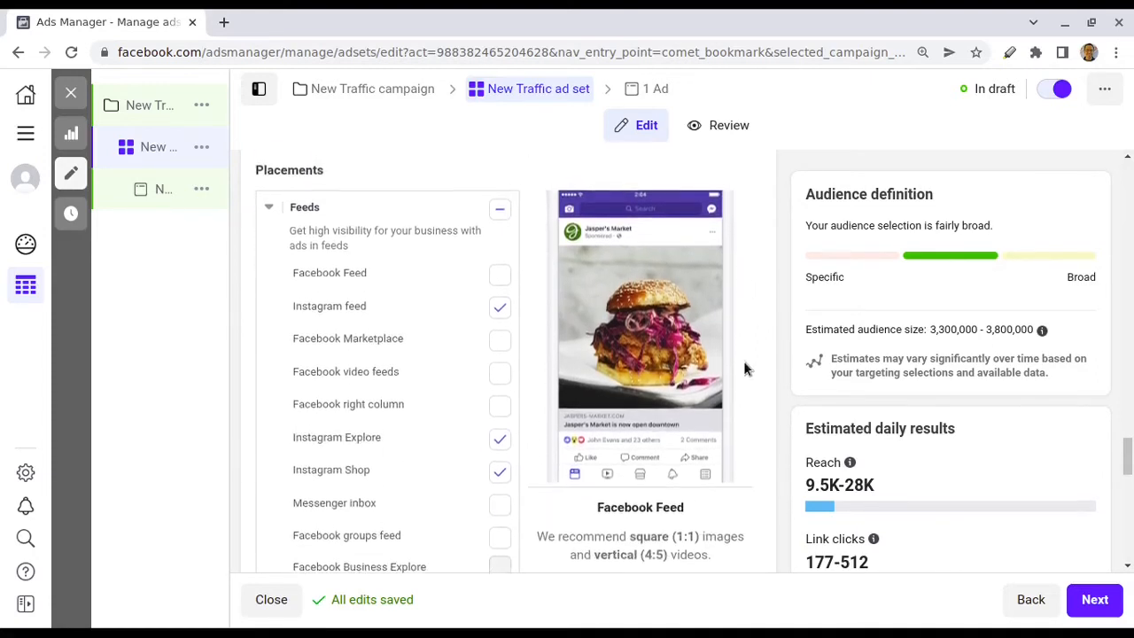
{"action": "scroll", "coordinate": [744, 366], "scroll_direction": "down", "scroll_amount": 3}
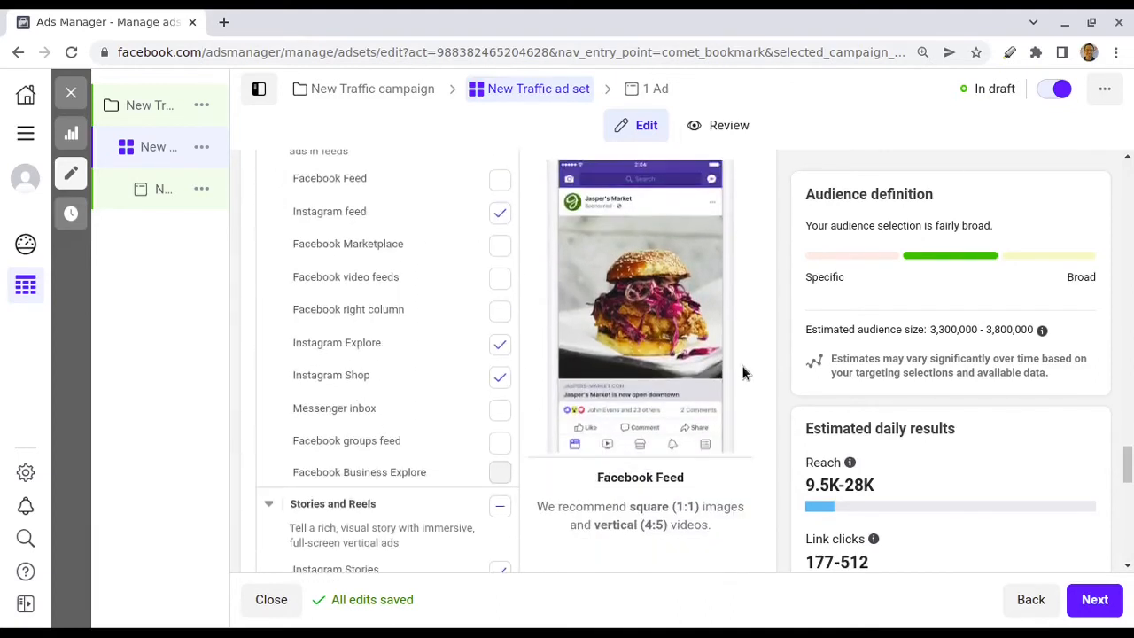
{"action": "scroll", "coordinate": [742, 373], "scroll_direction": "down", "scroll_amount": 2}
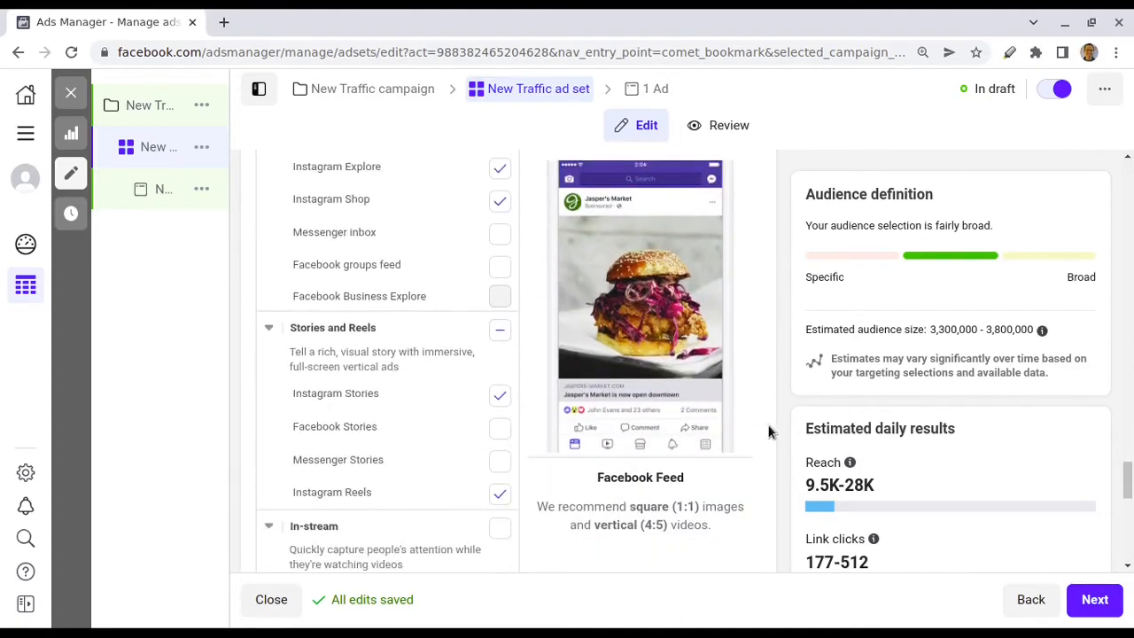
{"action": "scroll", "coordinate": [770, 431], "scroll_direction": "down", "scroll_amount": 2}
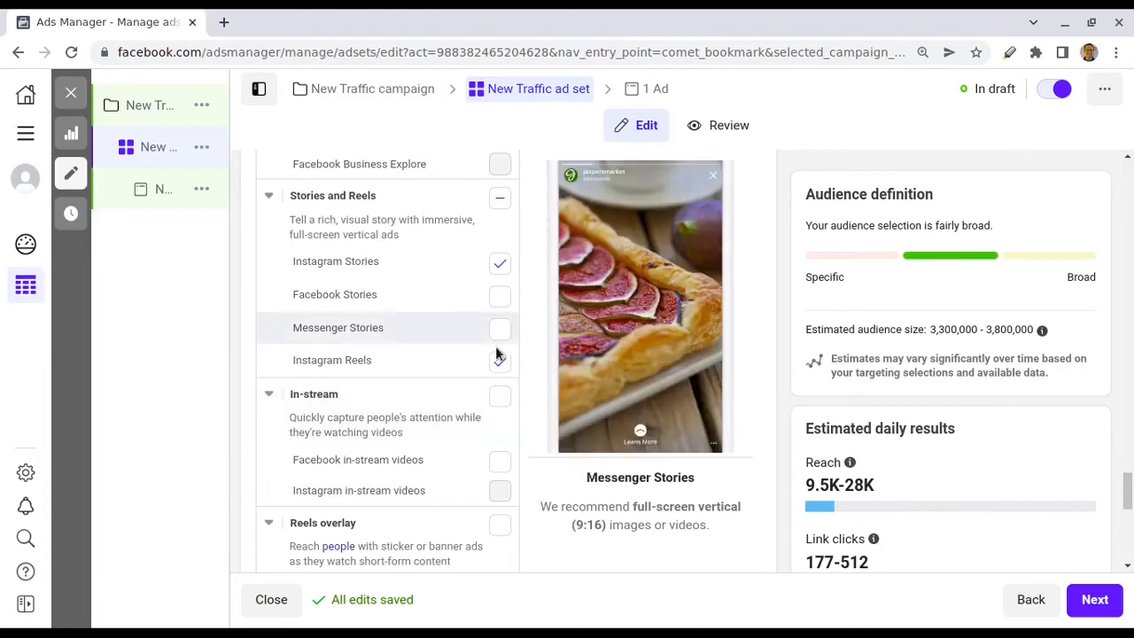
{"action": "scroll", "coordinate": [497, 352], "scroll_direction": "down", "scroll_amount": 1}
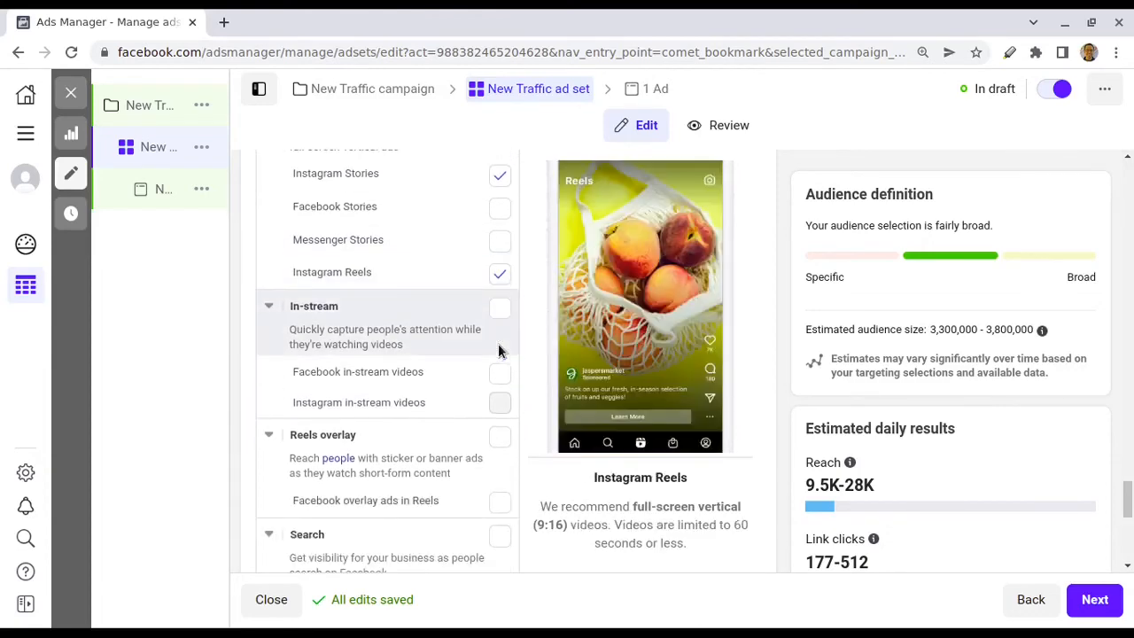
{"action": "scroll", "coordinate": [485, 403], "scroll_direction": "down", "scroll_amount": 2}
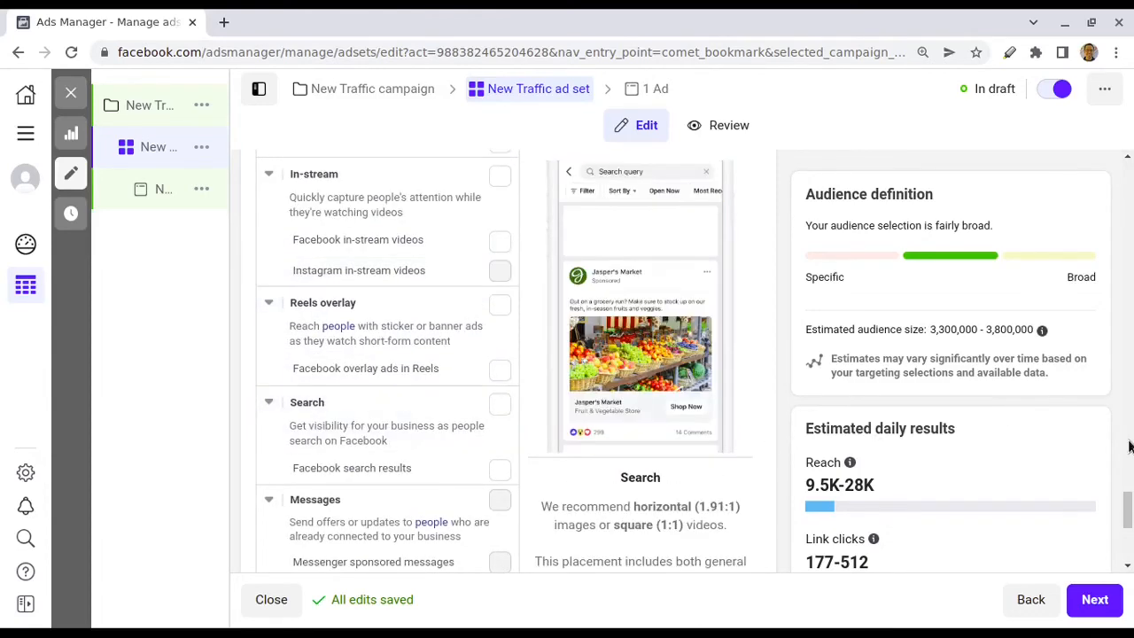
{"action": "scroll", "coordinate": [770, 337], "scroll_direction": "down", "scroll_amount": 4}
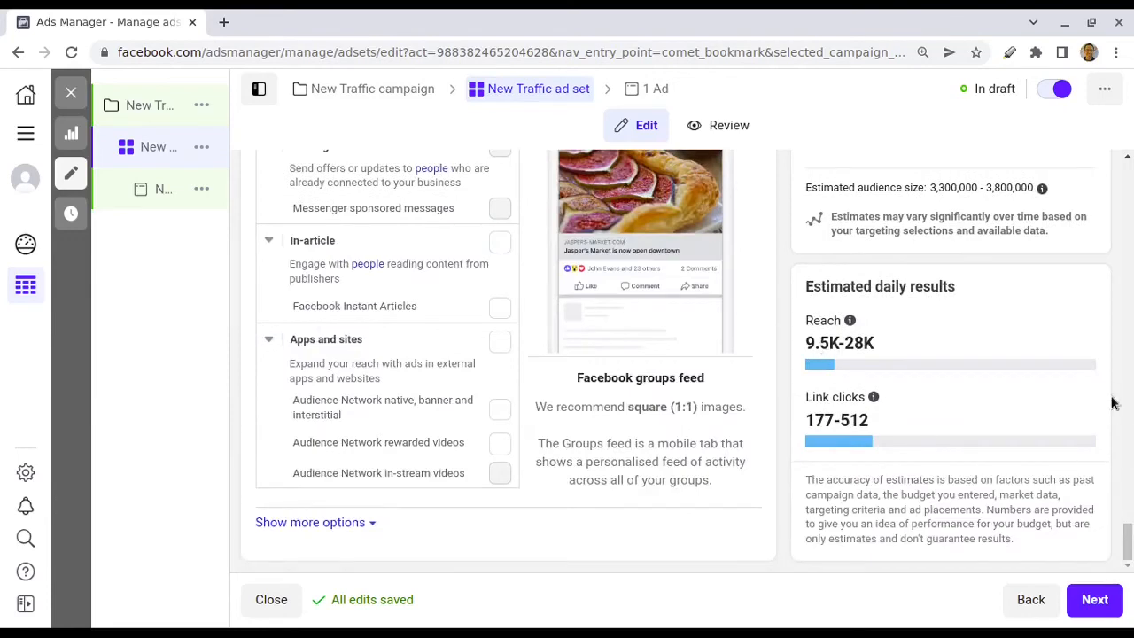
{"action": "mouse_move", "coordinate": [1126, 535]}
{"action": "left_mouse_down"}
{"action": "mouse_move", "coordinate": [1130, 174]}
{"action": "mouse_move", "coordinate": [1128, 540]}
{"action": "left_mouse_up"}
{"action": "scroll", "coordinate": [1129, 549], "scroll_direction": "up", "scroll_amount": 1}
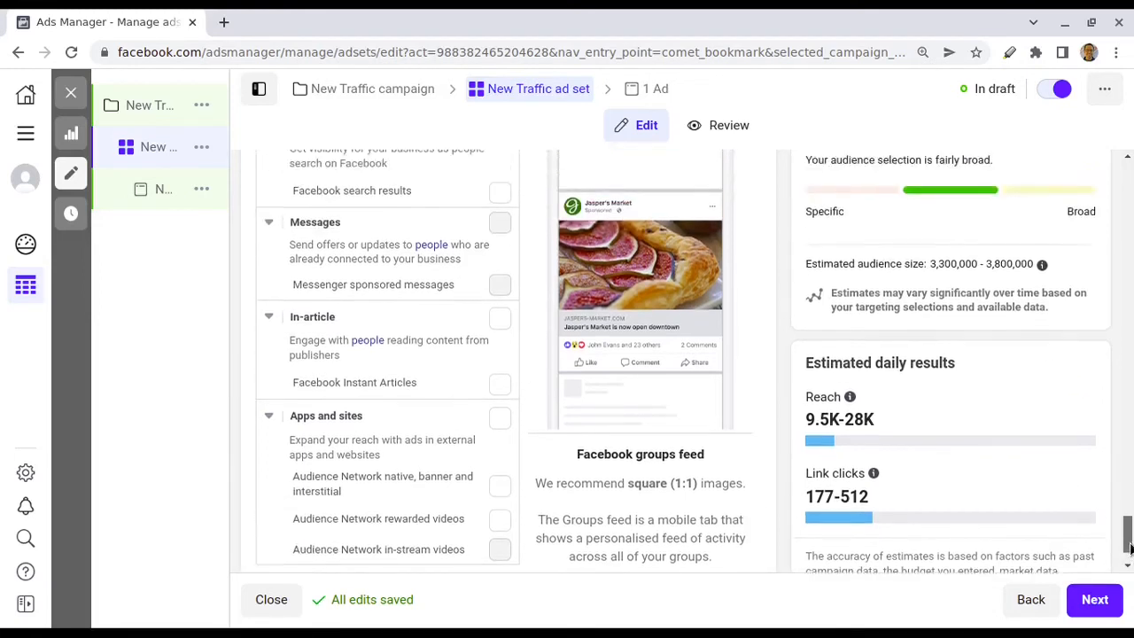
{"action": "scroll", "coordinate": [1129, 549], "scroll_direction": "up", "scroll_amount": 3}
{"action": "scroll", "coordinate": [1026, 467], "scroll_direction": "down", "scroll_amount": 4}
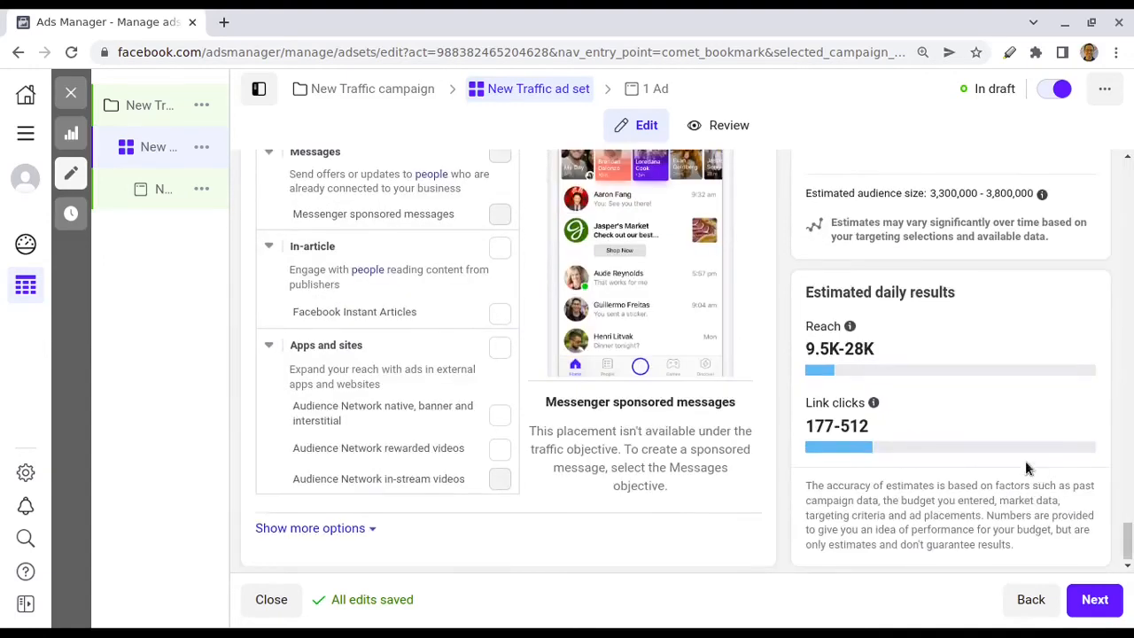
{"action": "scroll", "coordinate": [928, 358], "scroll_direction": "down", "scroll_amount": 1}
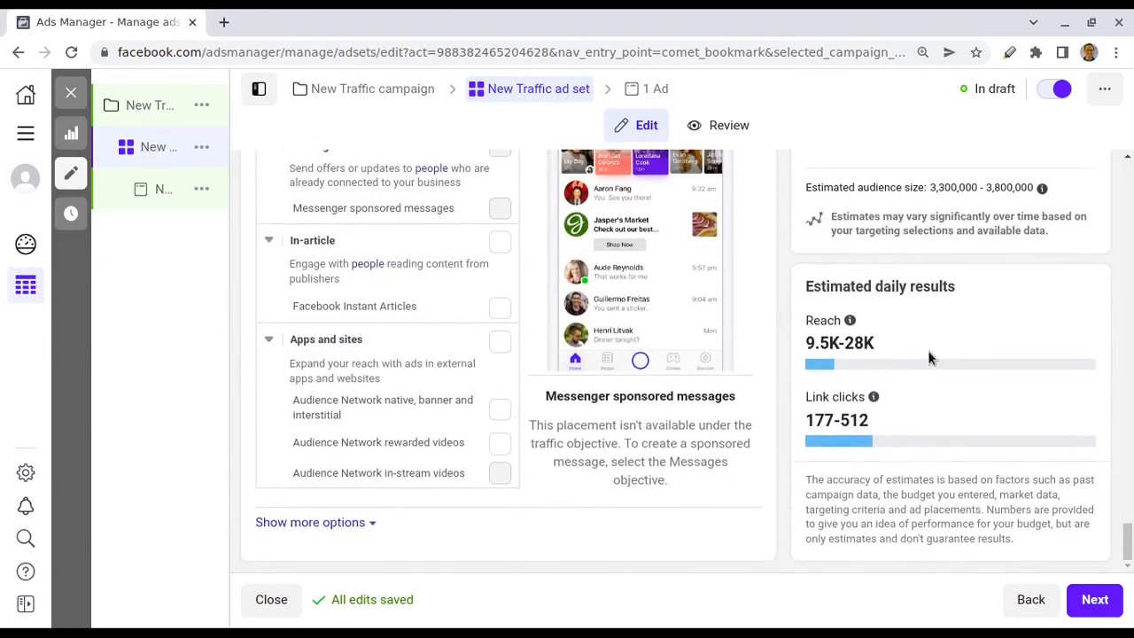
{"action": "mouse_move", "coordinate": [871, 347]}
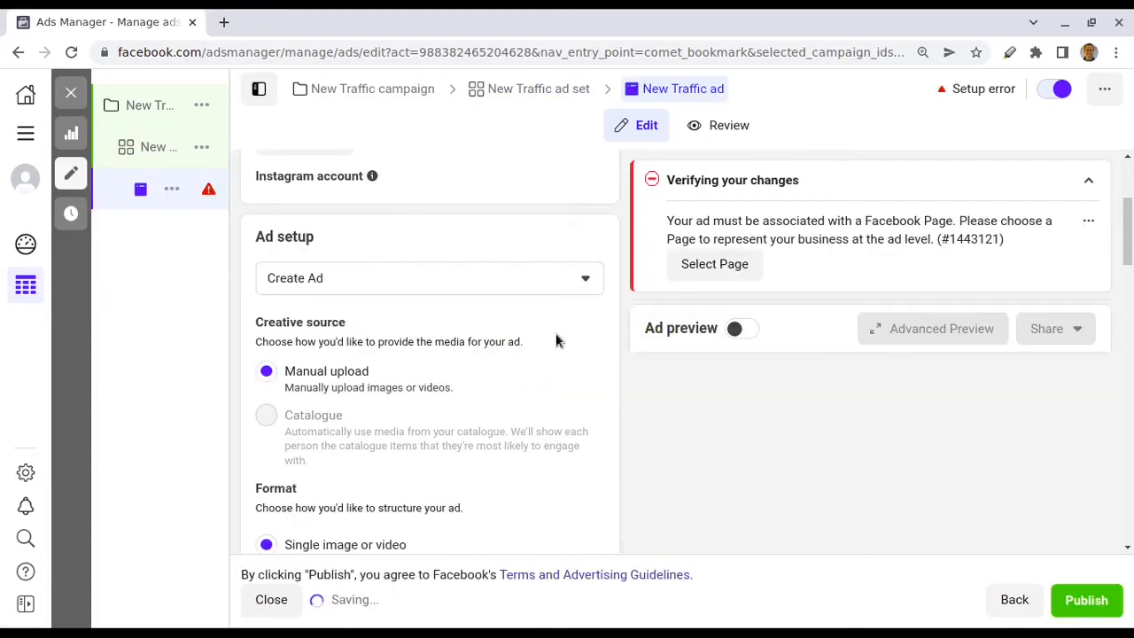
- Look through the new ad's creative source, format, full-screen mobile experience and ad creative sections
{"action": "scroll", "coordinate": [556, 340], "scroll_direction": "down", "scroll_amount": 3}
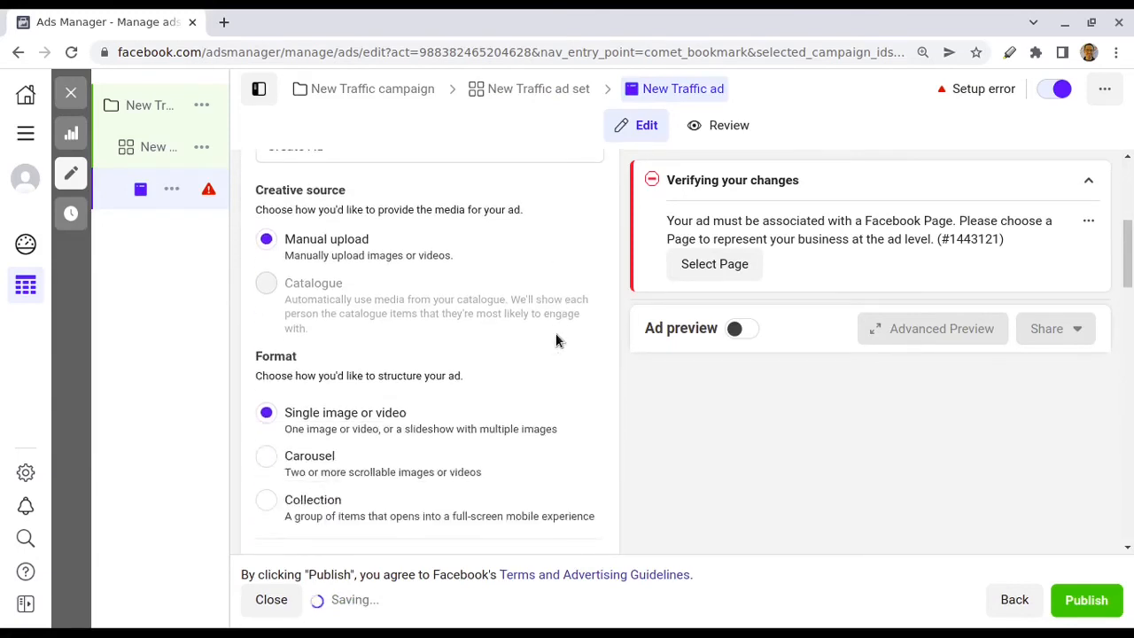
{"action": "scroll", "coordinate": [556, 341], "scroll_direction": "down", "scroll_amount": 1}
{"action": "scroll", "coordinate": [556, 341], "scroll_direction": "down", "scroll_amount": 3}
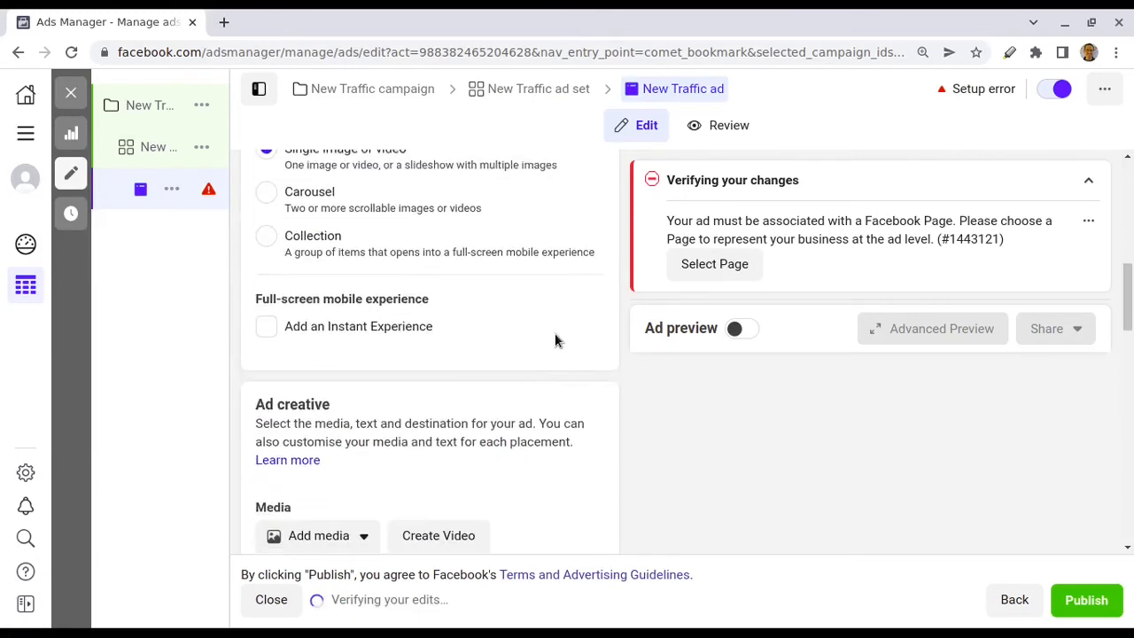
{"action": "scroll", "coordinate": [556, 340], "scroll_direction": "down", "scroll_amount": 3}
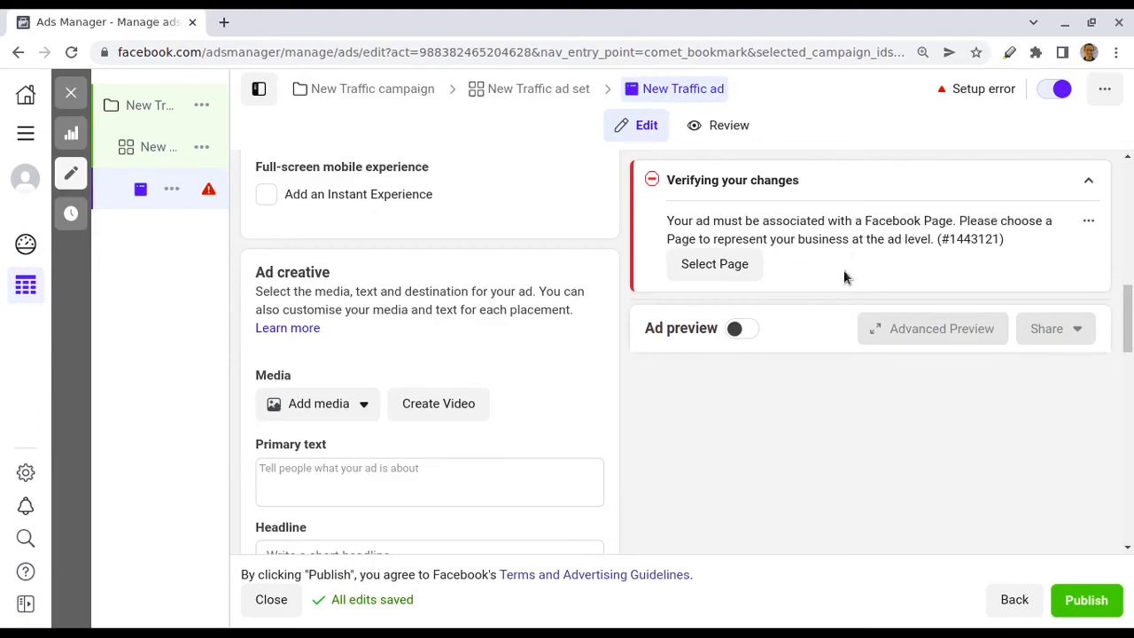
- Start creating a Facebook Page for the ad and enter Kursus Komputer as the Page name
{"action": "left_click", "coordinate": [725, 266]}
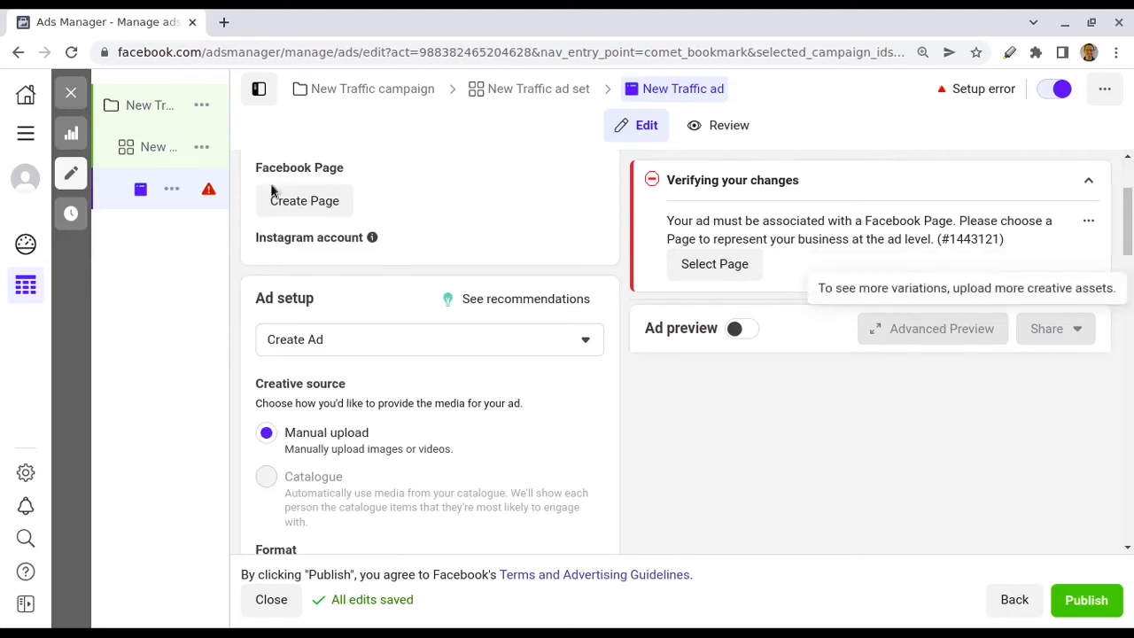
{"action": "left_click", "coordinate": [314, 208]}
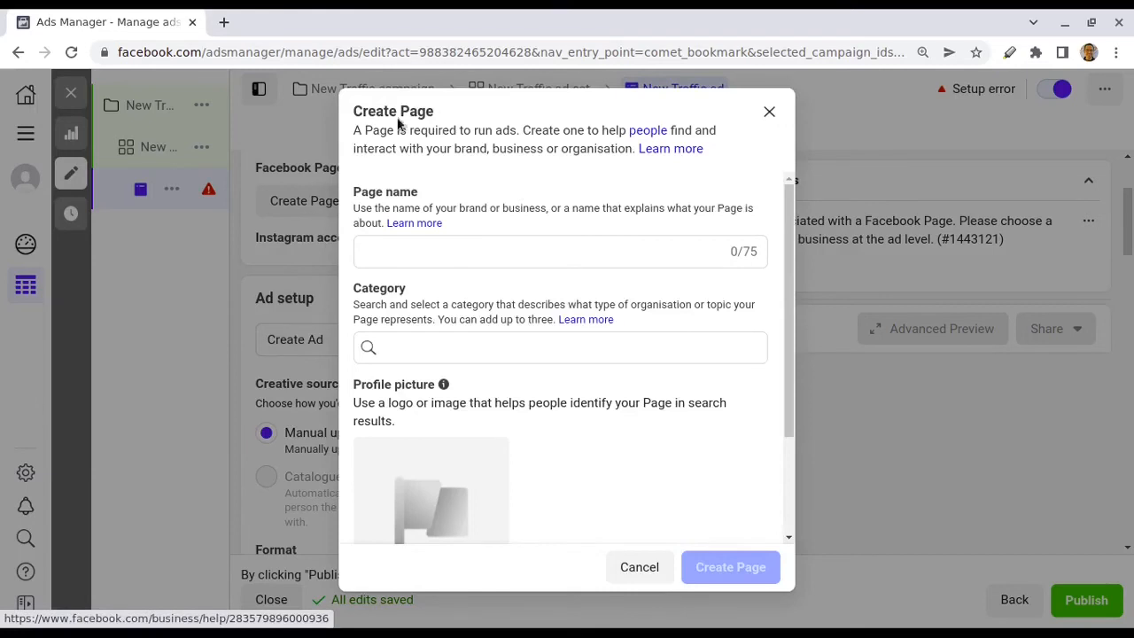
{"action": "left_click", "coordinate": [396, 251]}
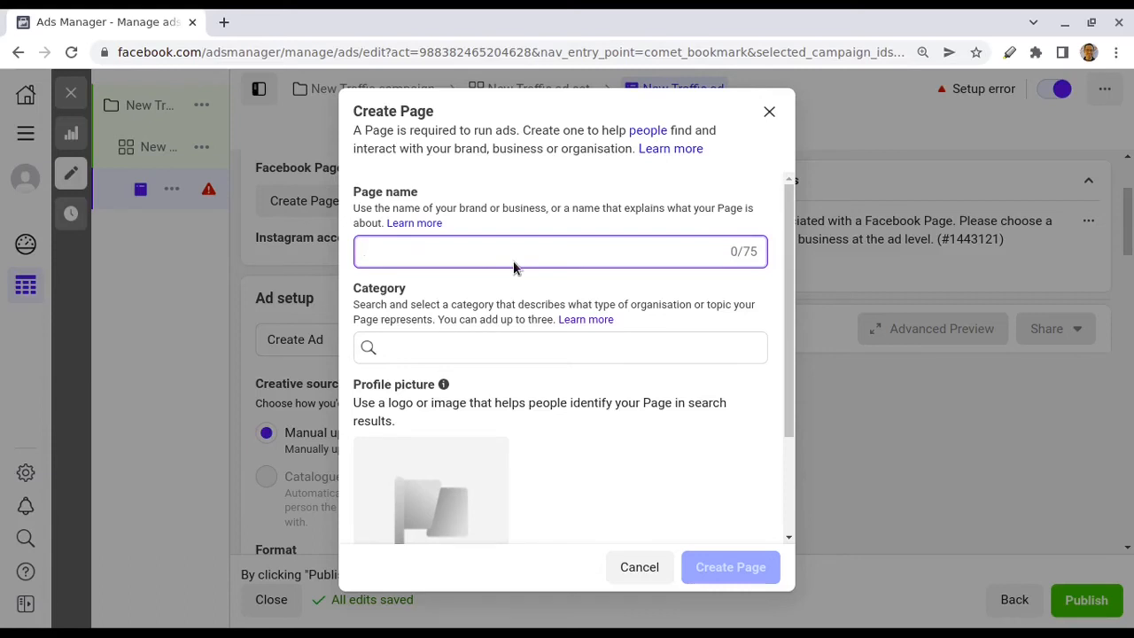
{"action": "type", "text": "Kursus Komputer"}
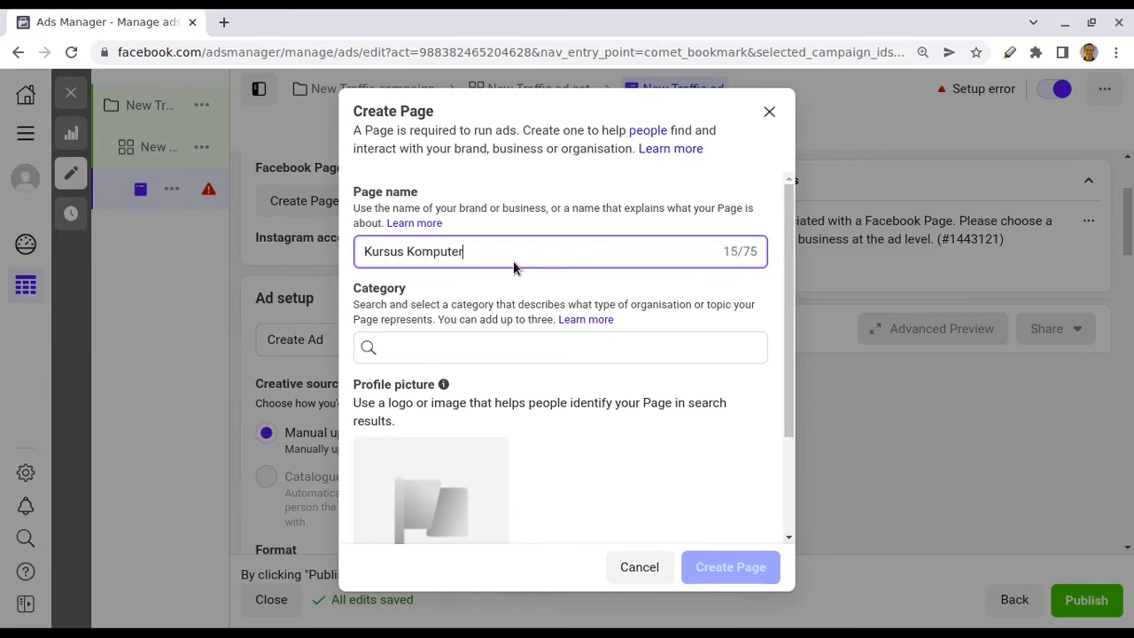
- Set the Page category to Education website, add the NF Computer Course logo as the profile picture and create the Page
{"action": "left_click", "coordinate": [471, 346]}
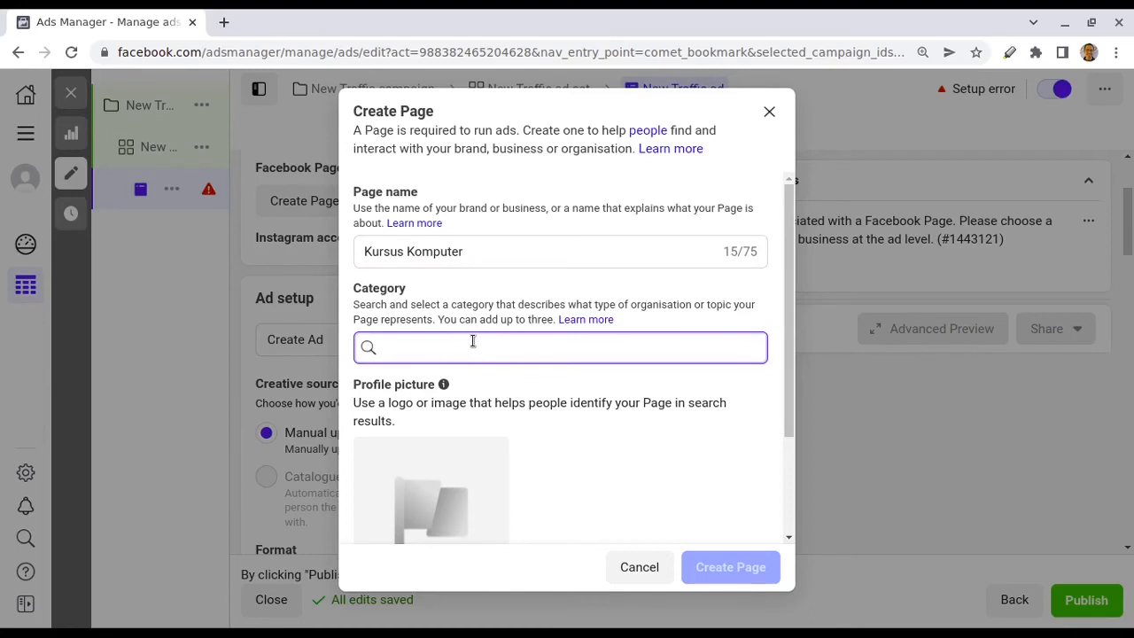
{"action": "type", "text": "Educ"}
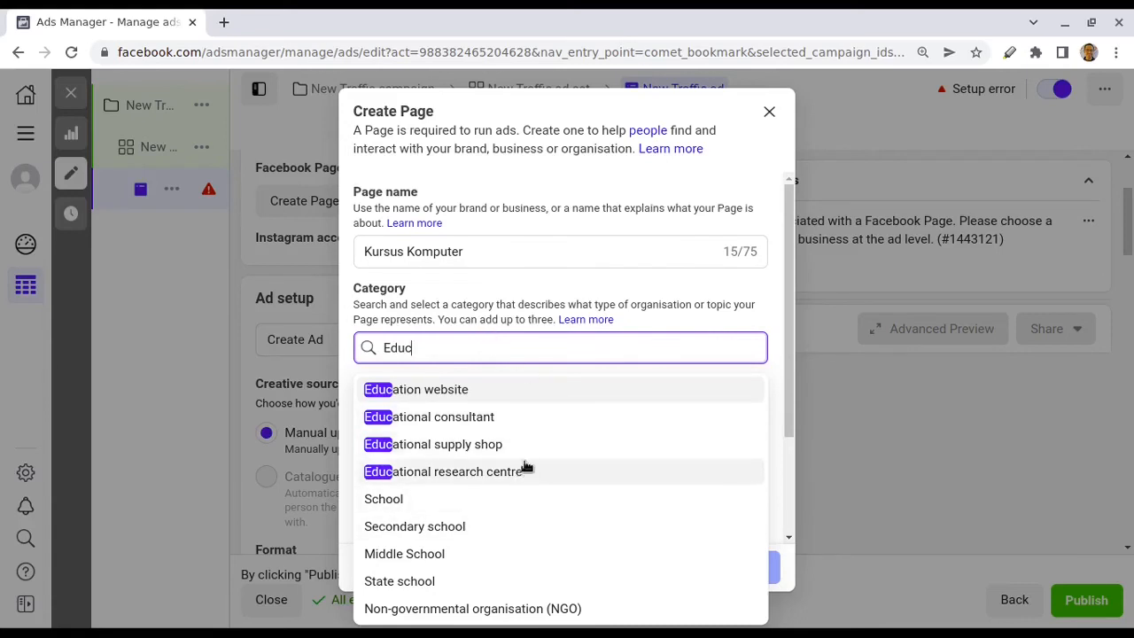
{"action": "left_click", "coordinate": [447, 394]}
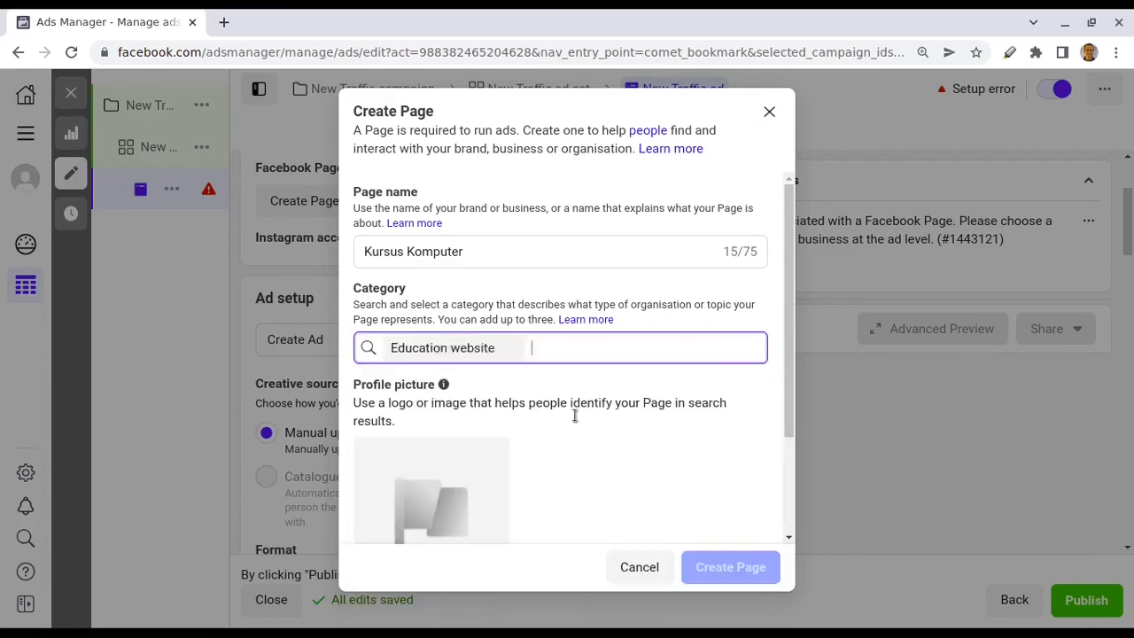
{"action": "scroll", "coordinate": [654, 431], "scroll_direction": "down", "scroll_amount": 2}
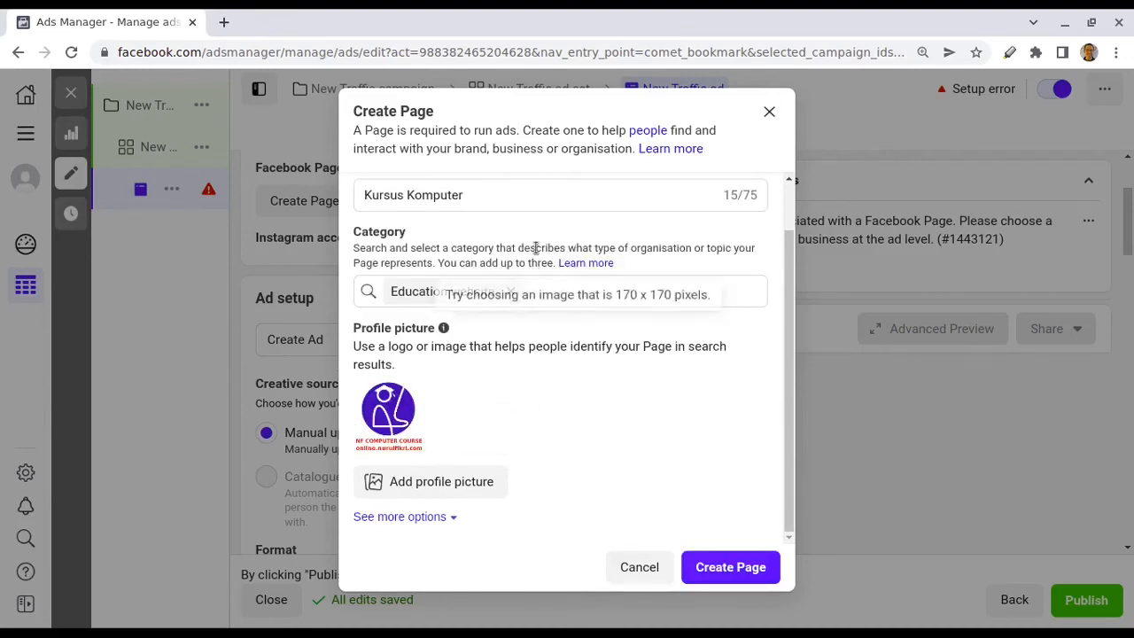
{"action": "left_click", "coordinate": [749, 570]}
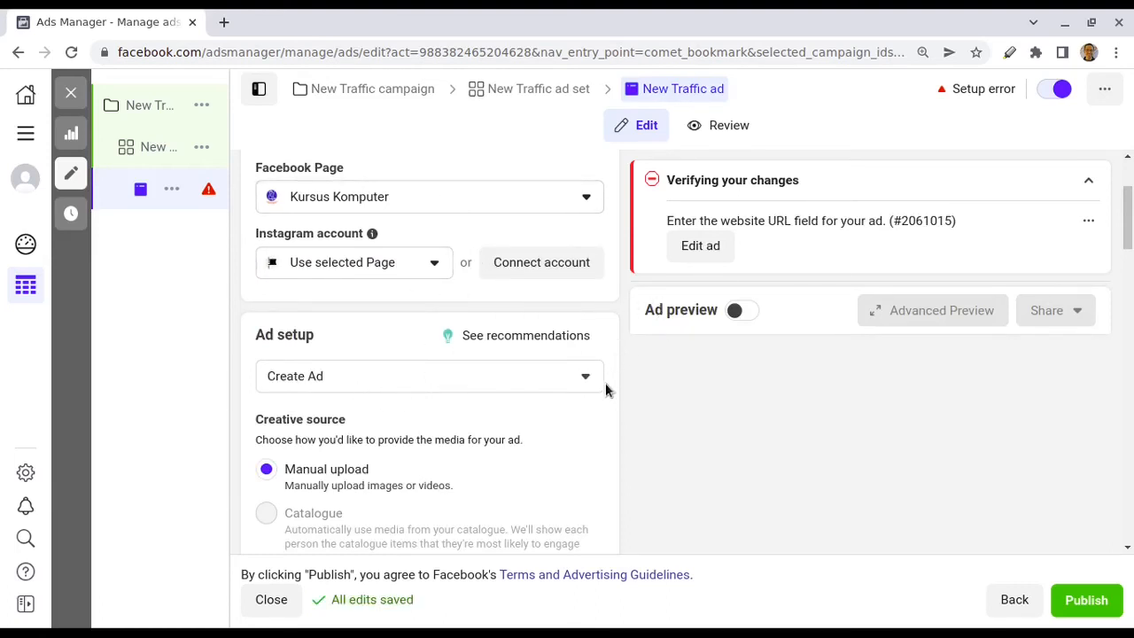
{"action": "left_click", "coordinate": [434, 268]}
{"action": "left_click", "coordinate": [724, 431]}
{"action": "scroll", "coordinate": [434, 341], "scroll_direction": "up", "scroll_amount": 1}
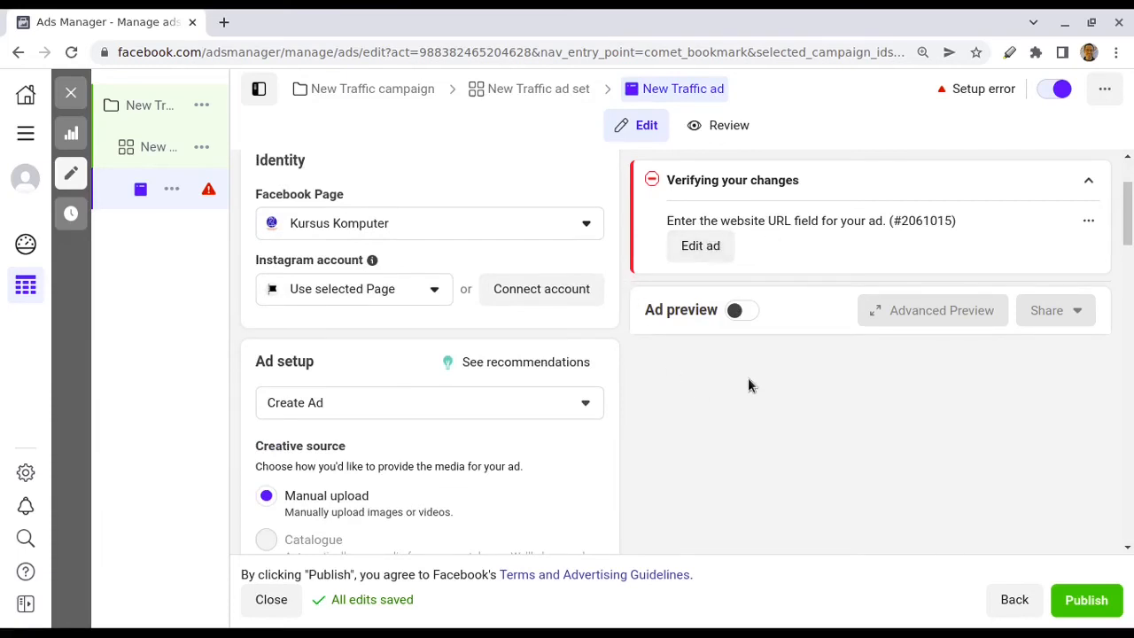
{"action": "scroll", "coordinate": [735, 368], "scroll_direction": "down", "scroll_amount": 3}
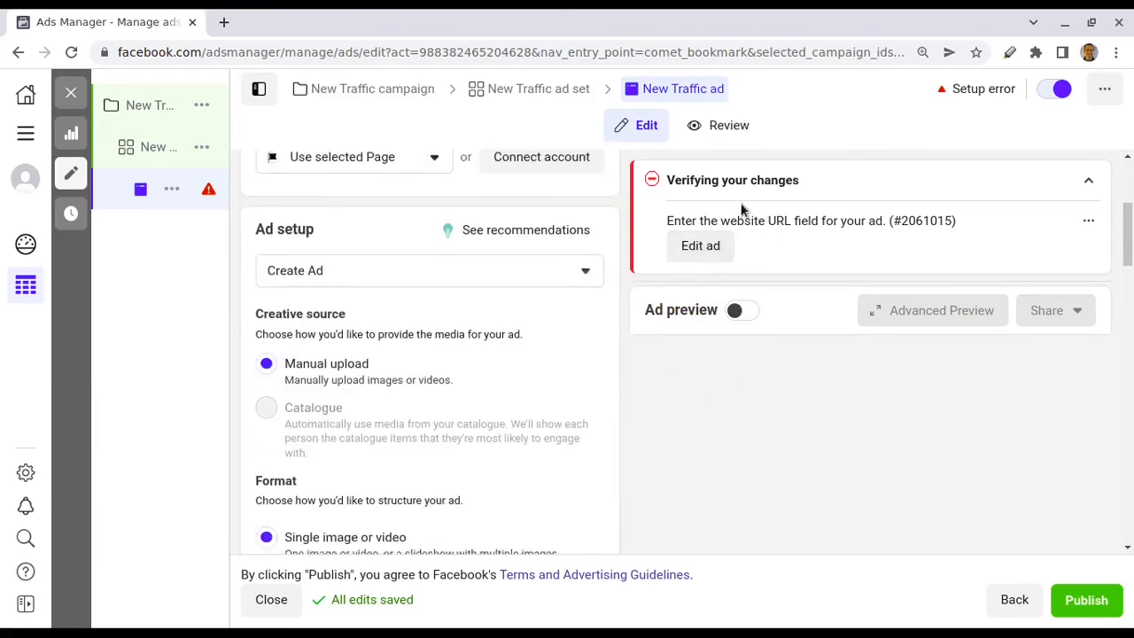
{"action": "left_click", "coordinate": [705, 247]}
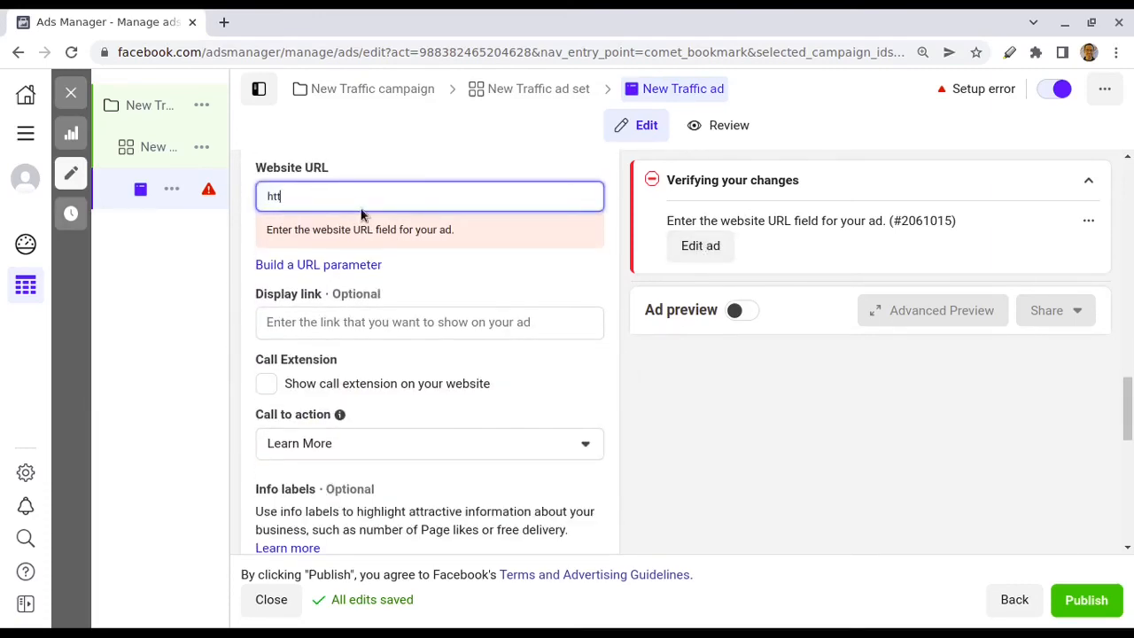
{"action": "type", "text": "https://nurulfikri.kursusapp.com"}
{"action": "left_click", "coordinate": [311, 194]}
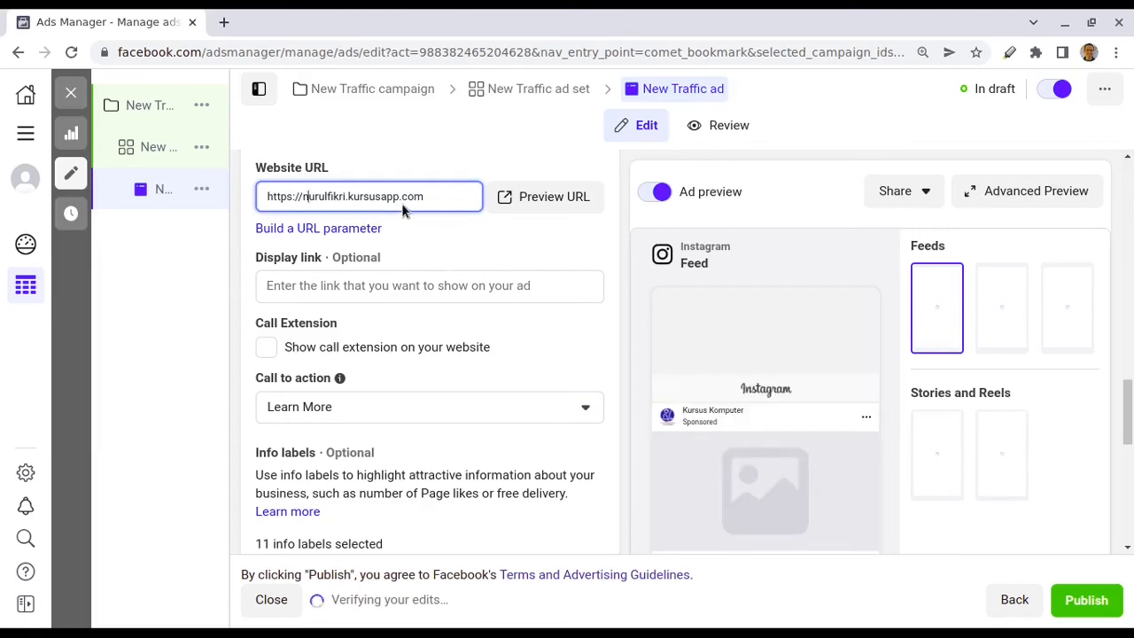
- Publish the ad and accept Indonesia, Indonesian Rupiah and (GMT +07:00) Jakarta Time for the payment information
{"action": "scroll", "coordinate": [941, 290], "scroll_direction": "down", "scroll_amount": 1}
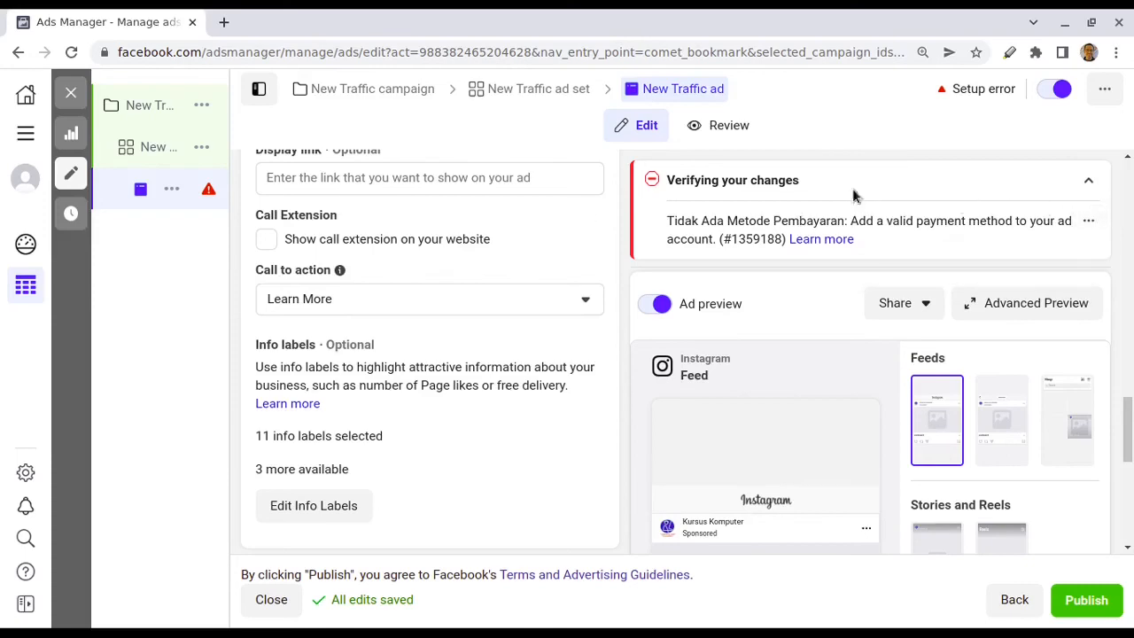
{"action": "scroll", "coordinate": [520, 383], "scroll_direction": "down", "scroll_amount": 1}
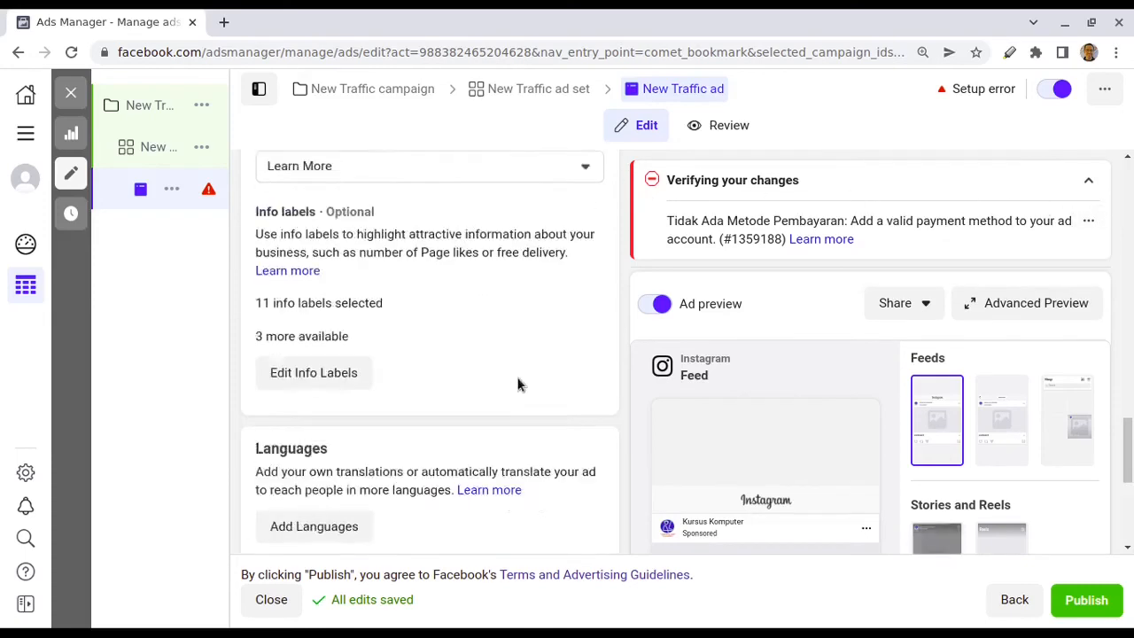
{"action": "scroll", "coordinate": [520, 384], "scroll_direction": "down", "scroll_amount": 2}
{"action": "scroll", "coordinate": [884, 192], "scroll_direction": "up", "scroll_amount": 10}
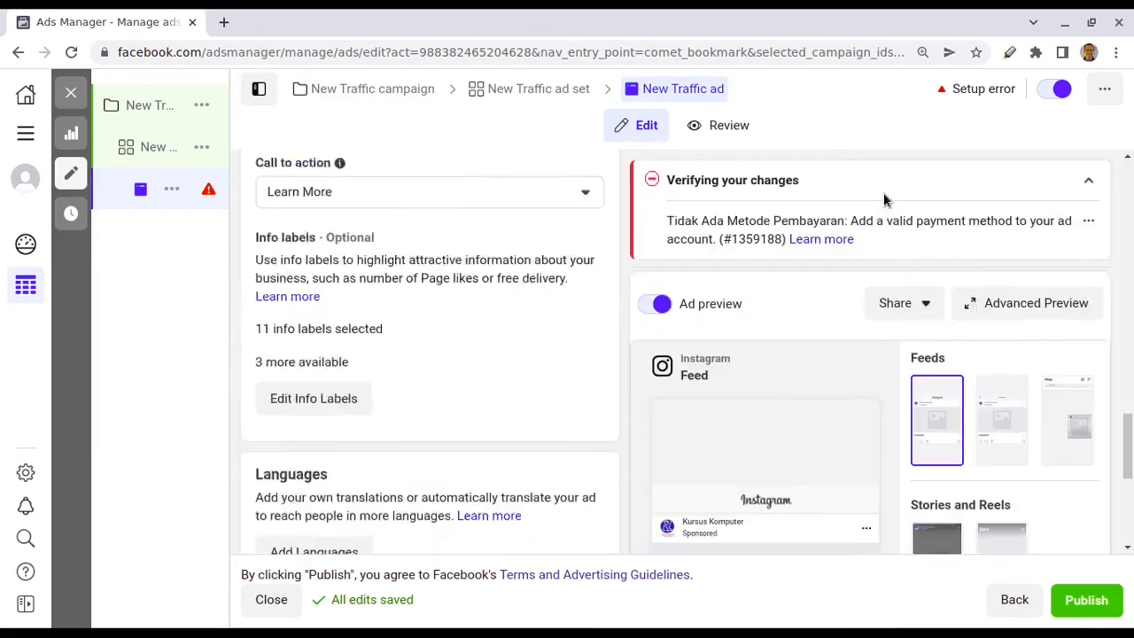
{"action": "left_click", "coordinate": [1086, 602]}
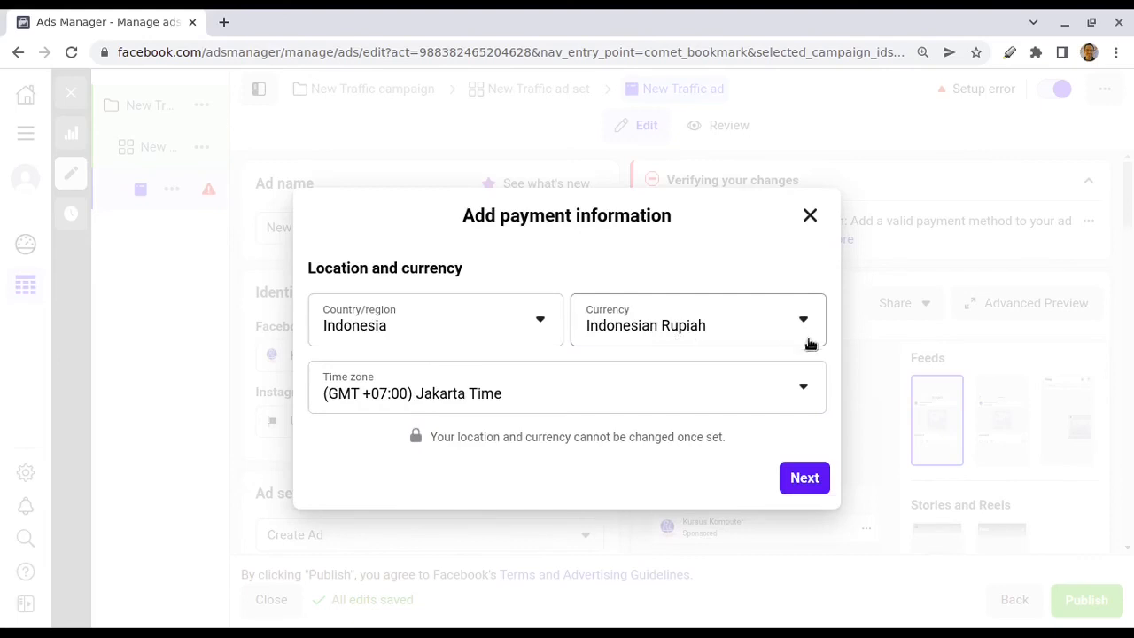
{"action": "left_click", "coordinate": [785, 483]}
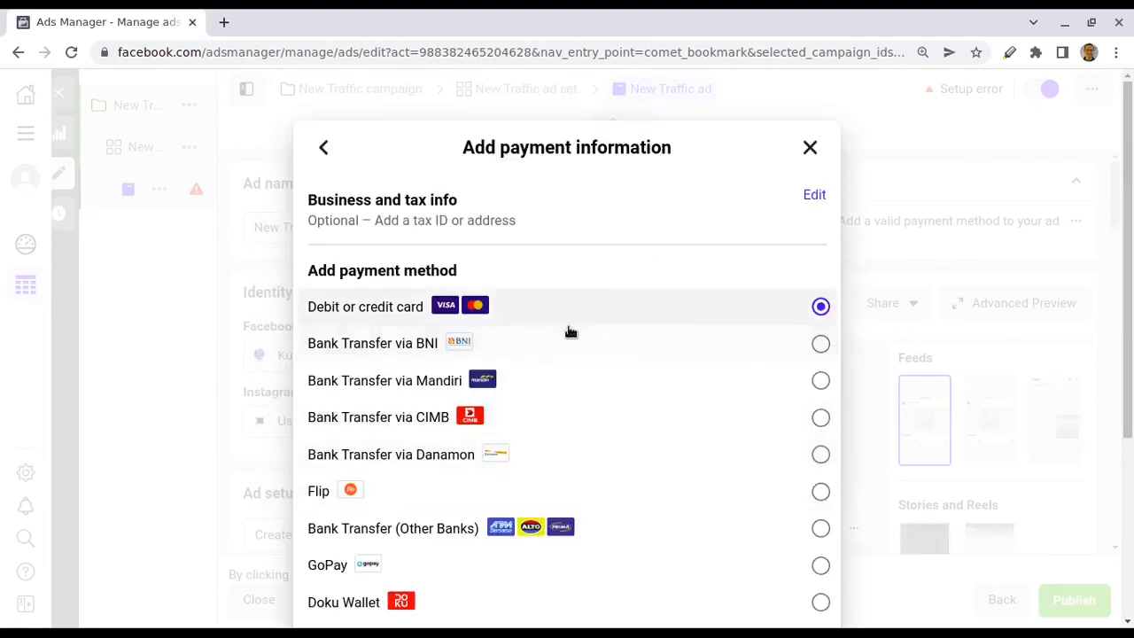
- Choose Flip as the payment method and skip the optional tax ID (NPWP)
{"action": "scroll", "coordinate": [575, 372], "scroll_direction": "down", "scroll_amount": 1}
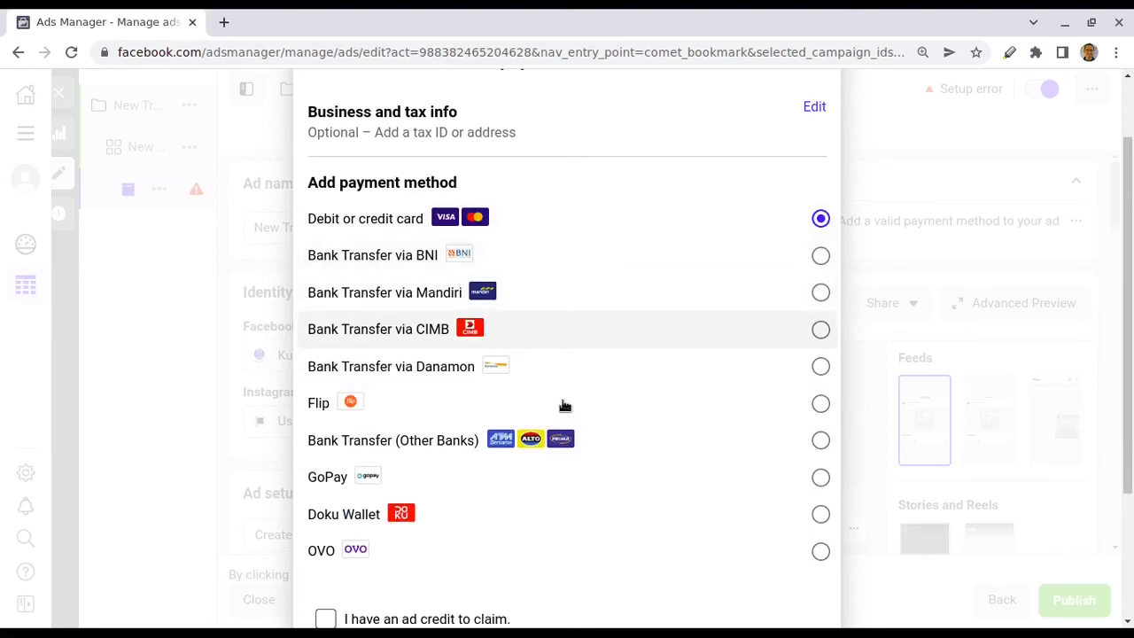
{"action": "scroll", "coordinate": [648, 561], "scroll_direction": "down", "scroll_amount": 1}
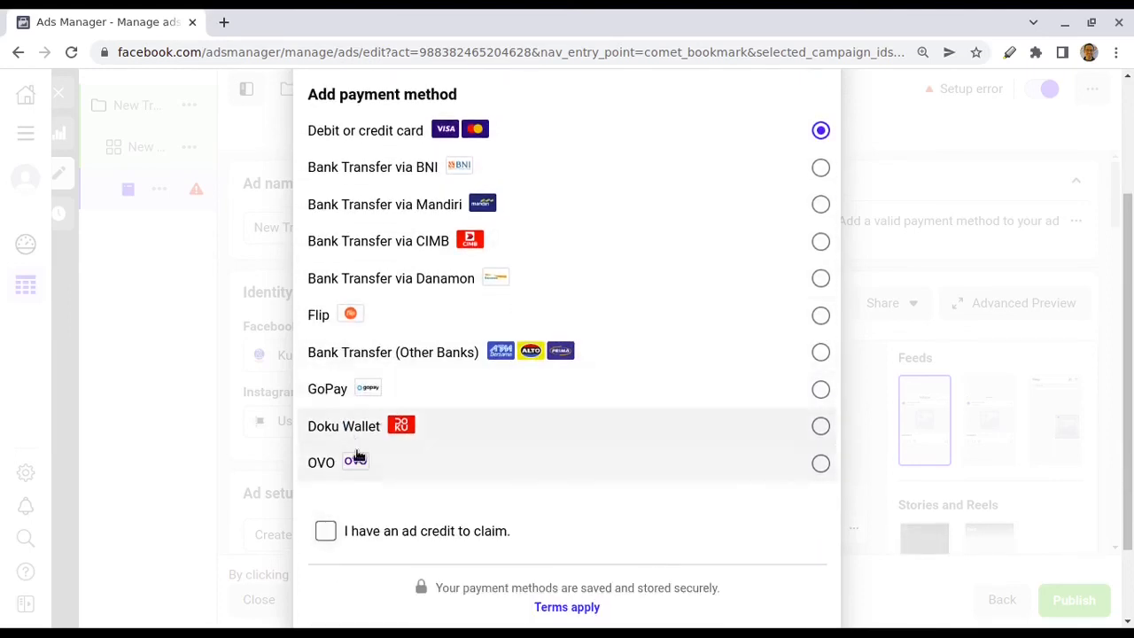
{"action": "left_click", "coordinate": [821, 391]}
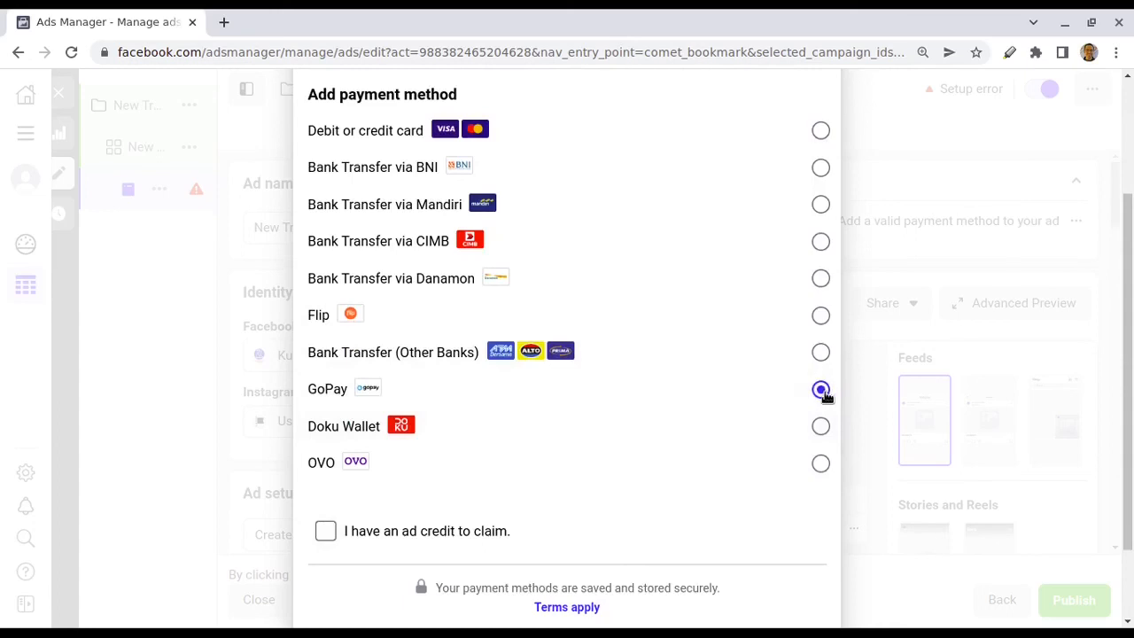
{"action": "left_click", "coordinate": [819, 466]}
{"action": "scroll", "coordinate": [750, 452], "scroll_direction": "down", "scroll_amount": 2}
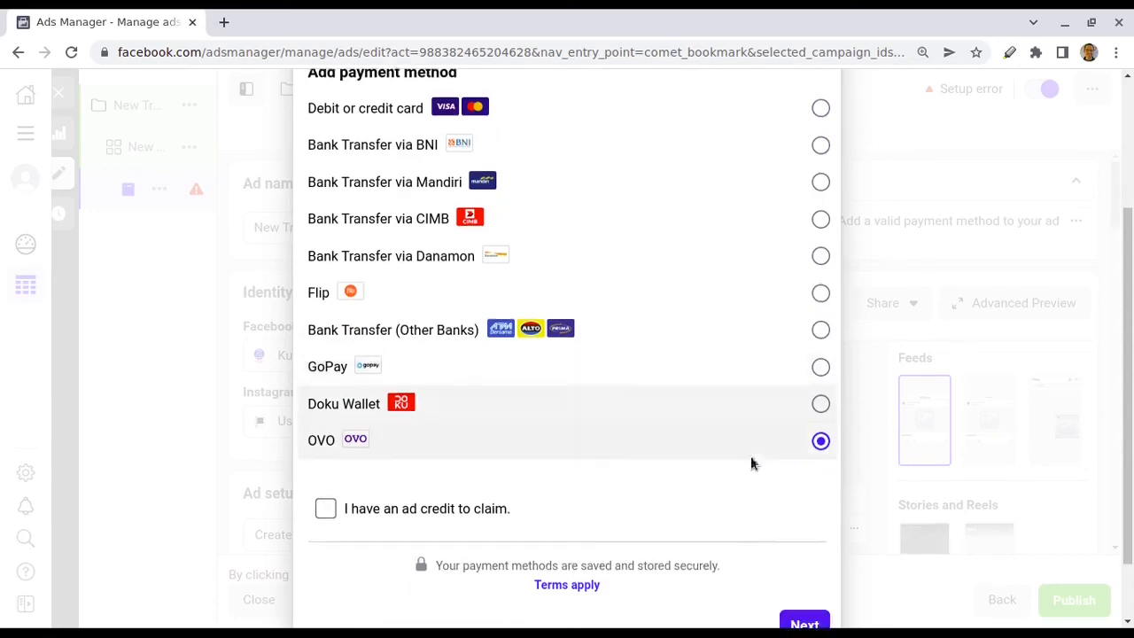
{"action": "left_click", "coordinate": [821, 338]}
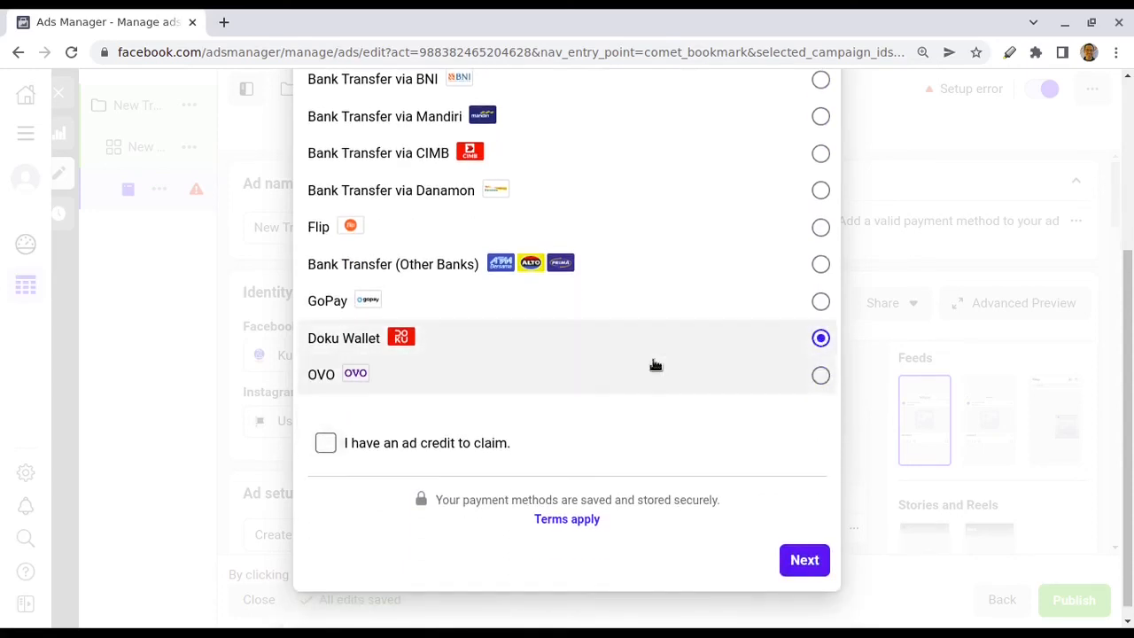
{"action": "left_click", "coordinate": [820, 301]}
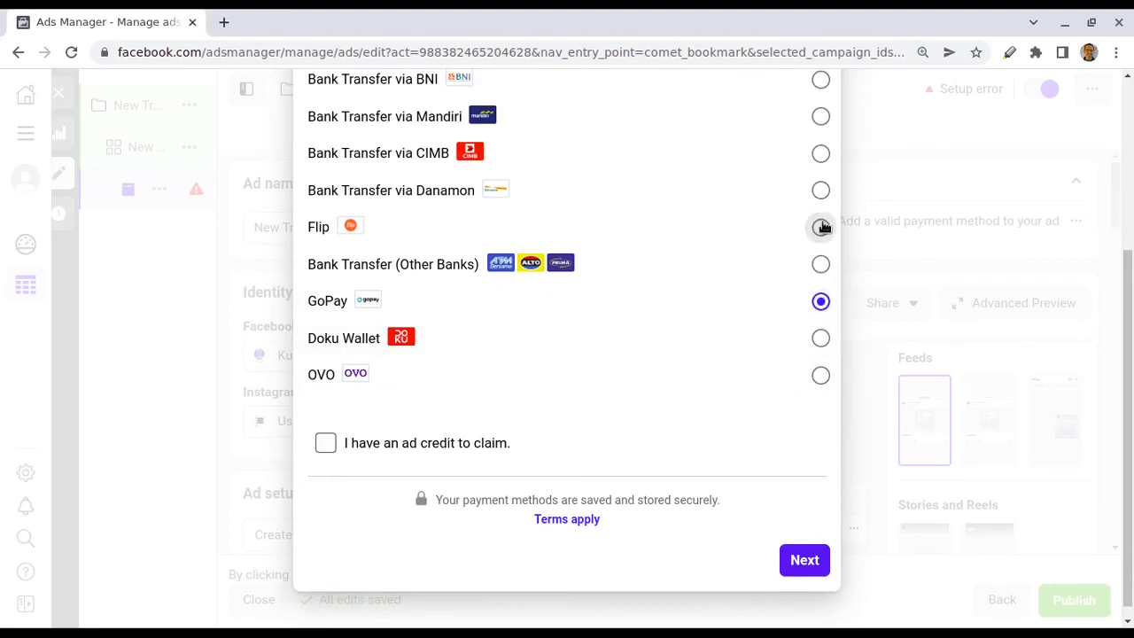
{"action": "left_click", "coordinate": [821, 227]}
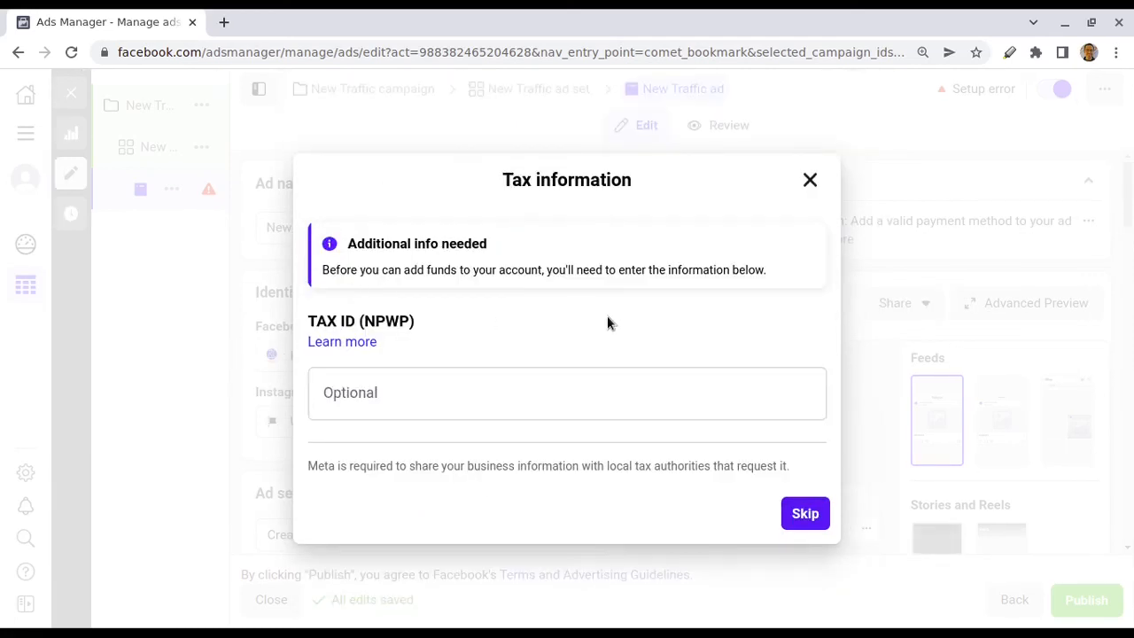
{"action": "left_click", "coordinate": [817, 521]}
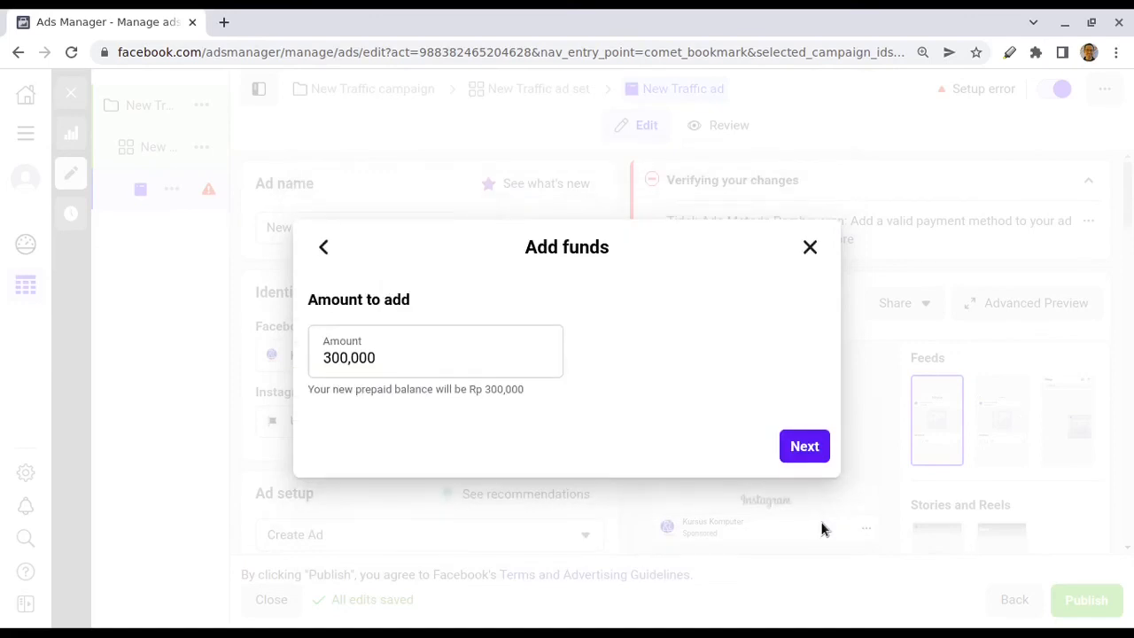
- Proceed to the Flip payment page with 300,000 as the amount to add, and switch back to Ads Manager
{"action": "left_click", "coordinate": [387, 362]}
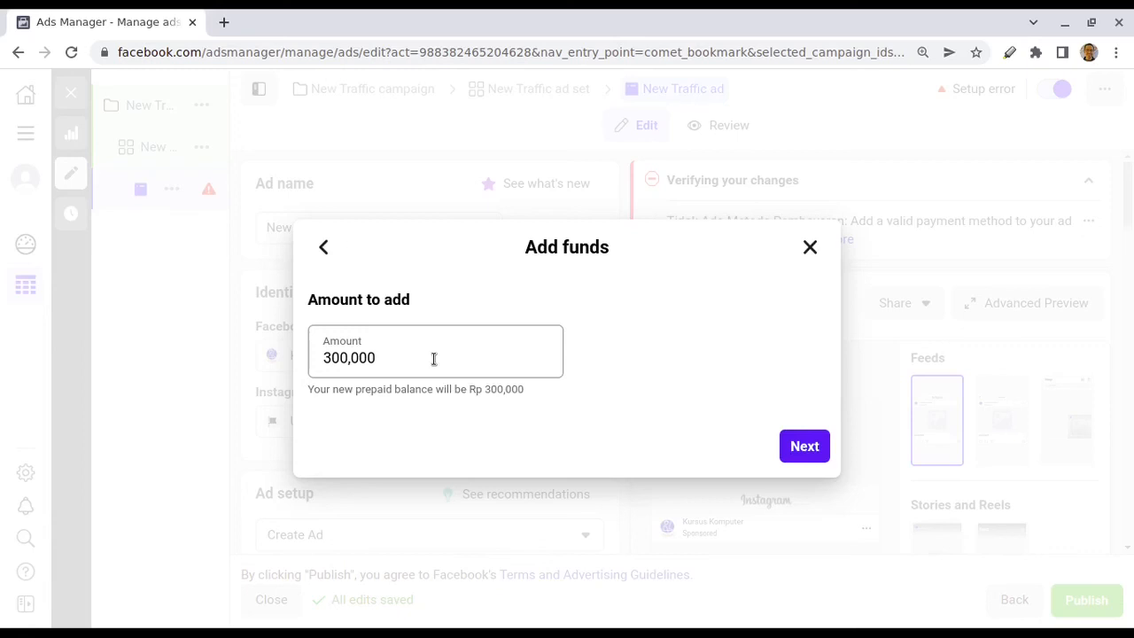
{"action": "left_click", "coordinate": [342, 357]}
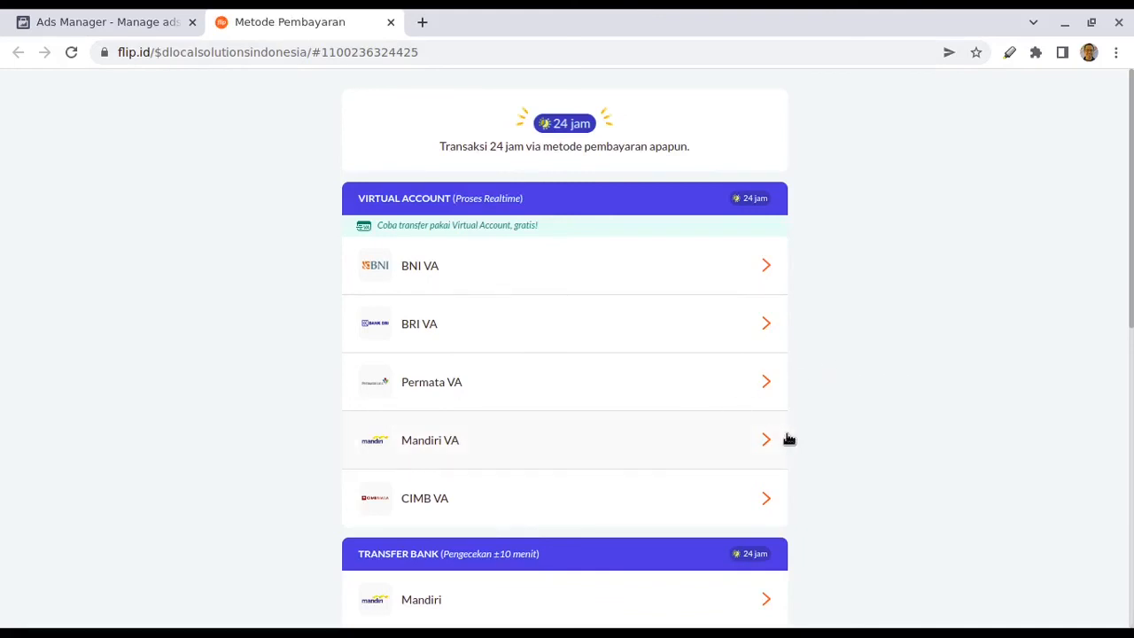
{"action": "key", "text": "ctrl+Tab"}
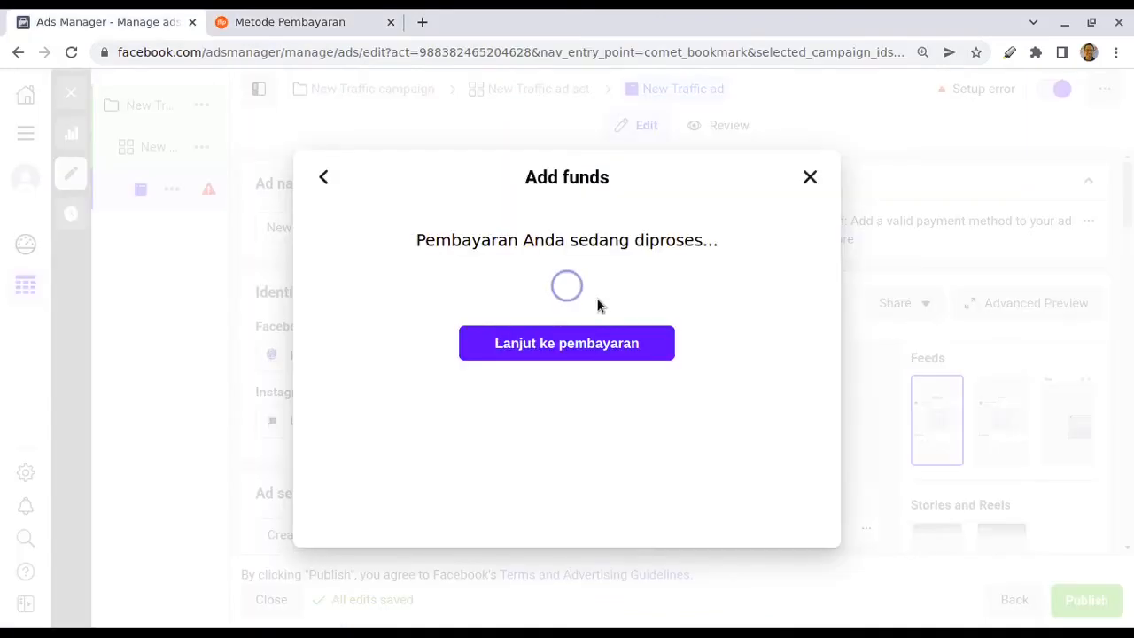